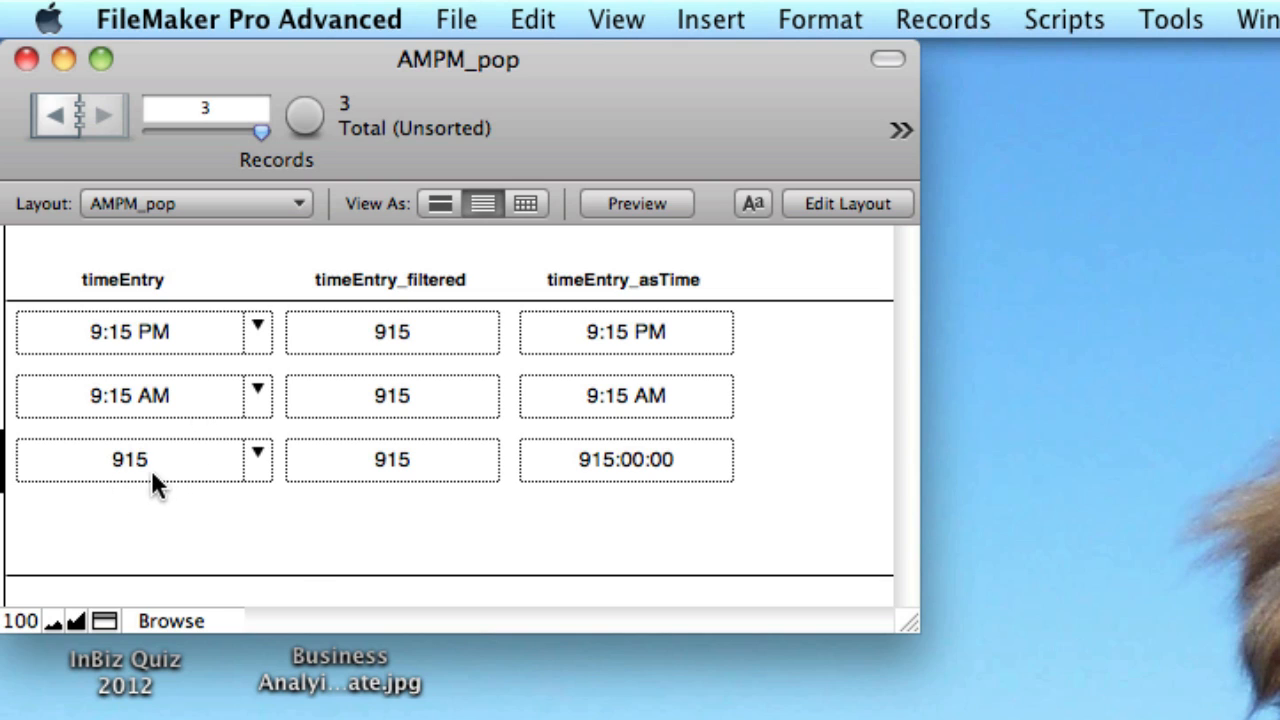
- Check the AM/PM time choices offered for the third record's timeEntry value, leaving the entry unchanged
left_click(254, 452)
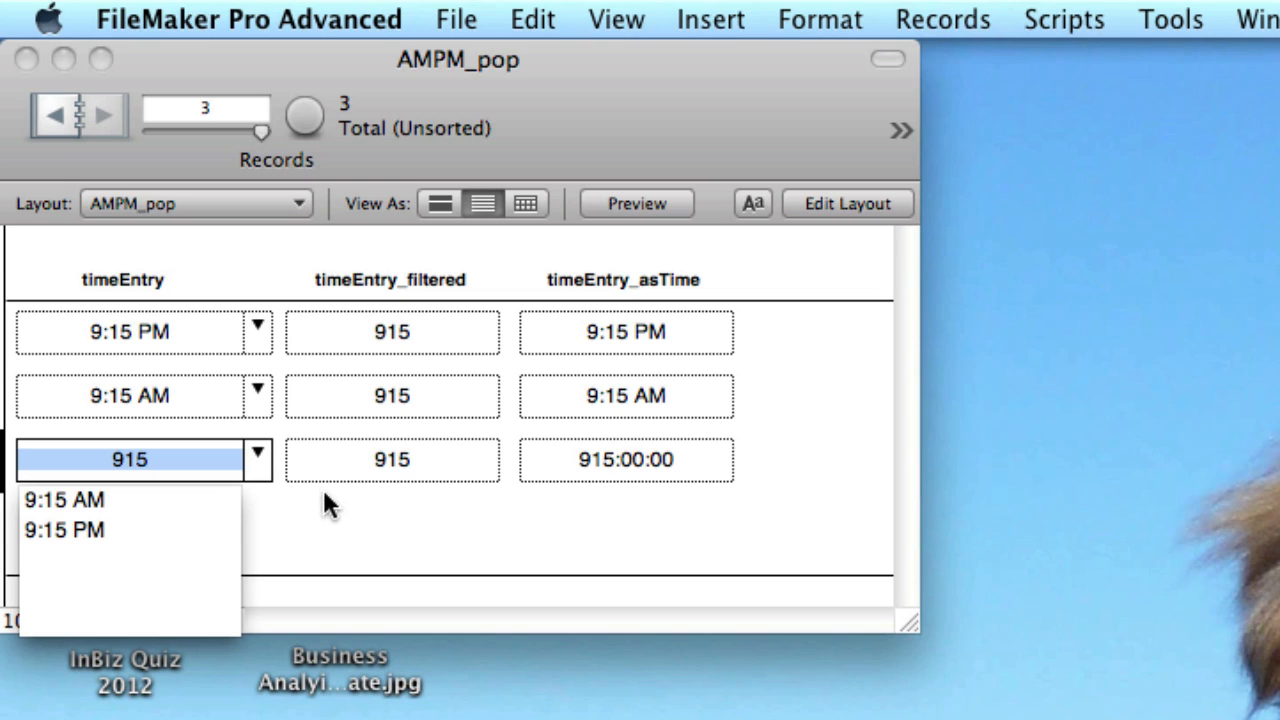
left_click(362, 532)
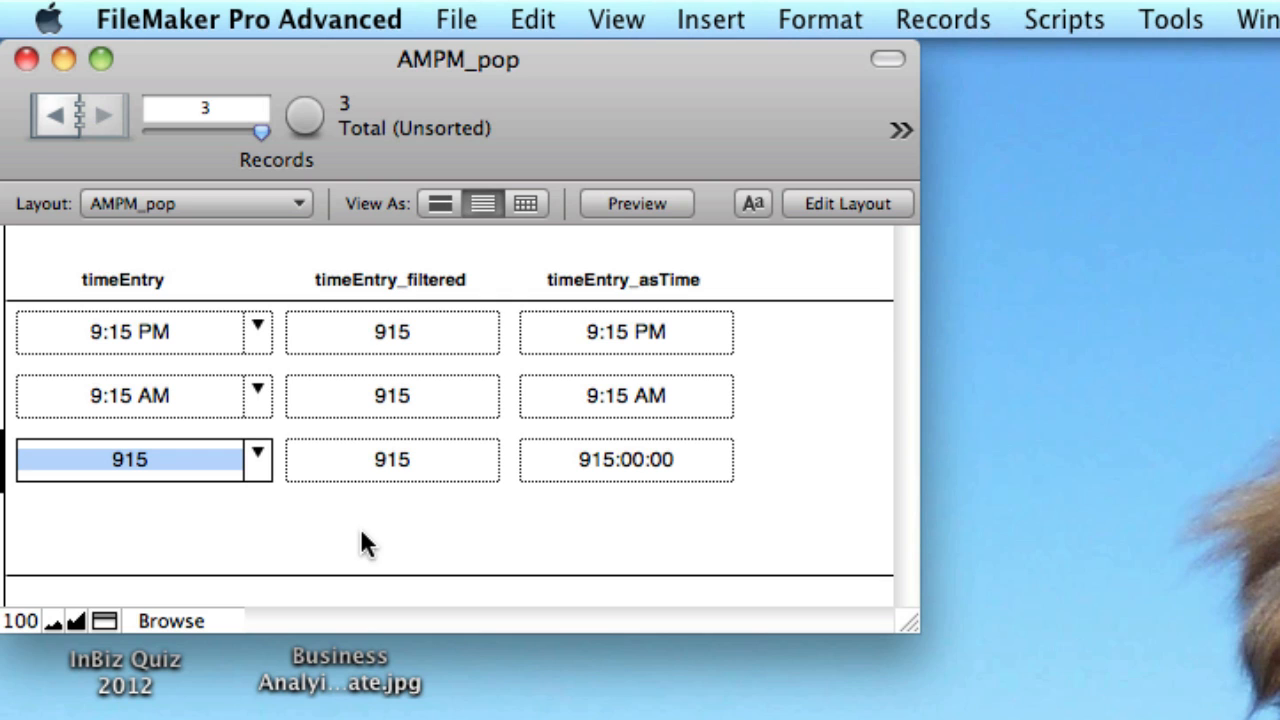
- Open the database definition and review the field definitions of the AMPM_pop table, starting with timeEntry
left_click(462, 24)
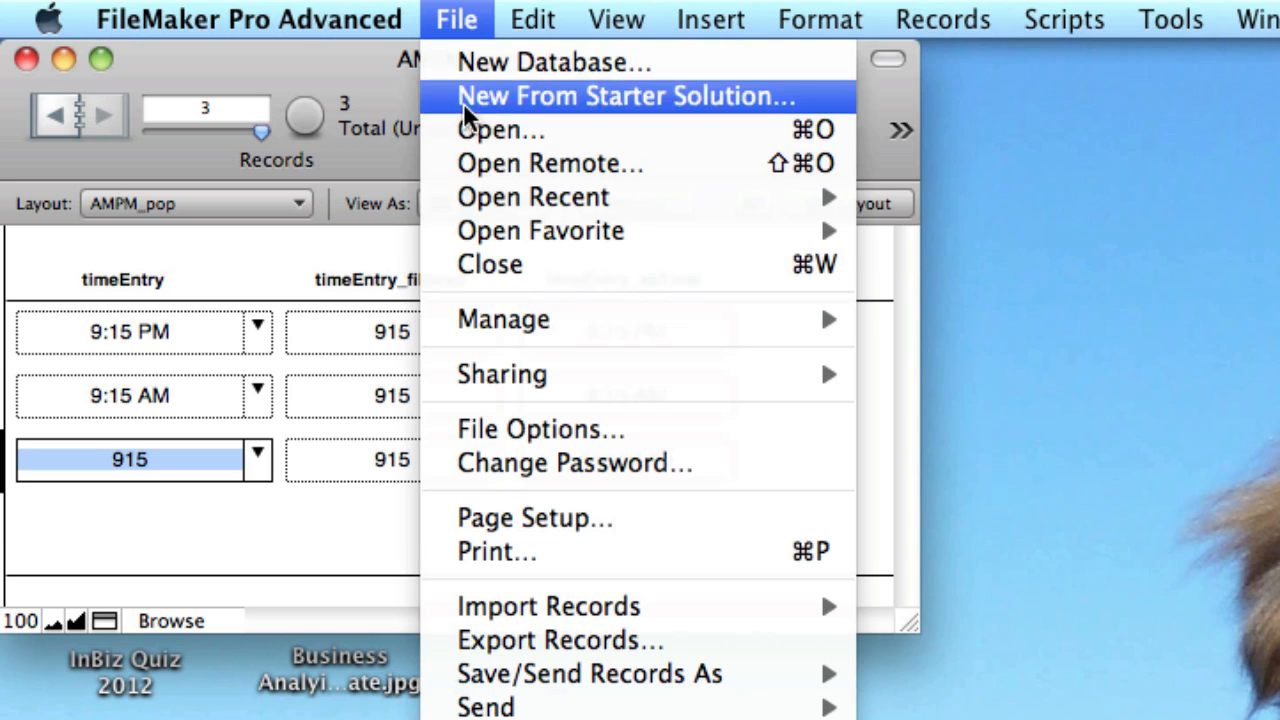
mouse_move(512, 336)
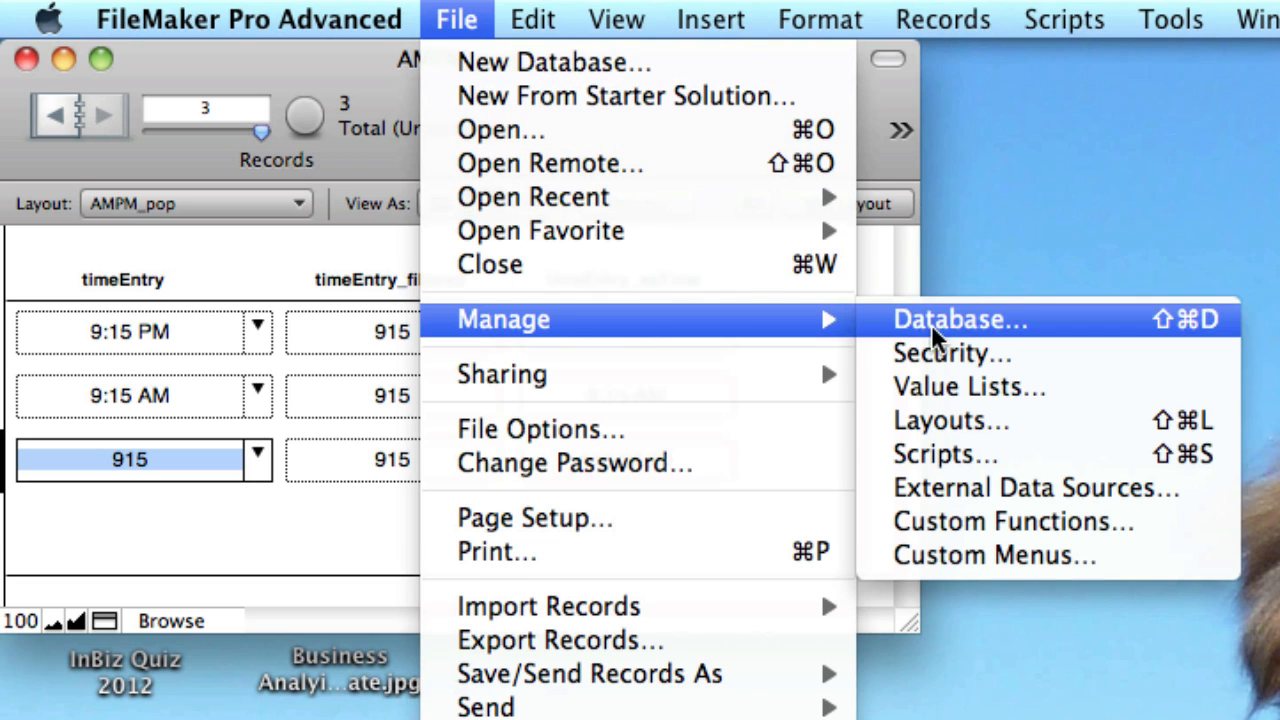
left_click(961, 322)
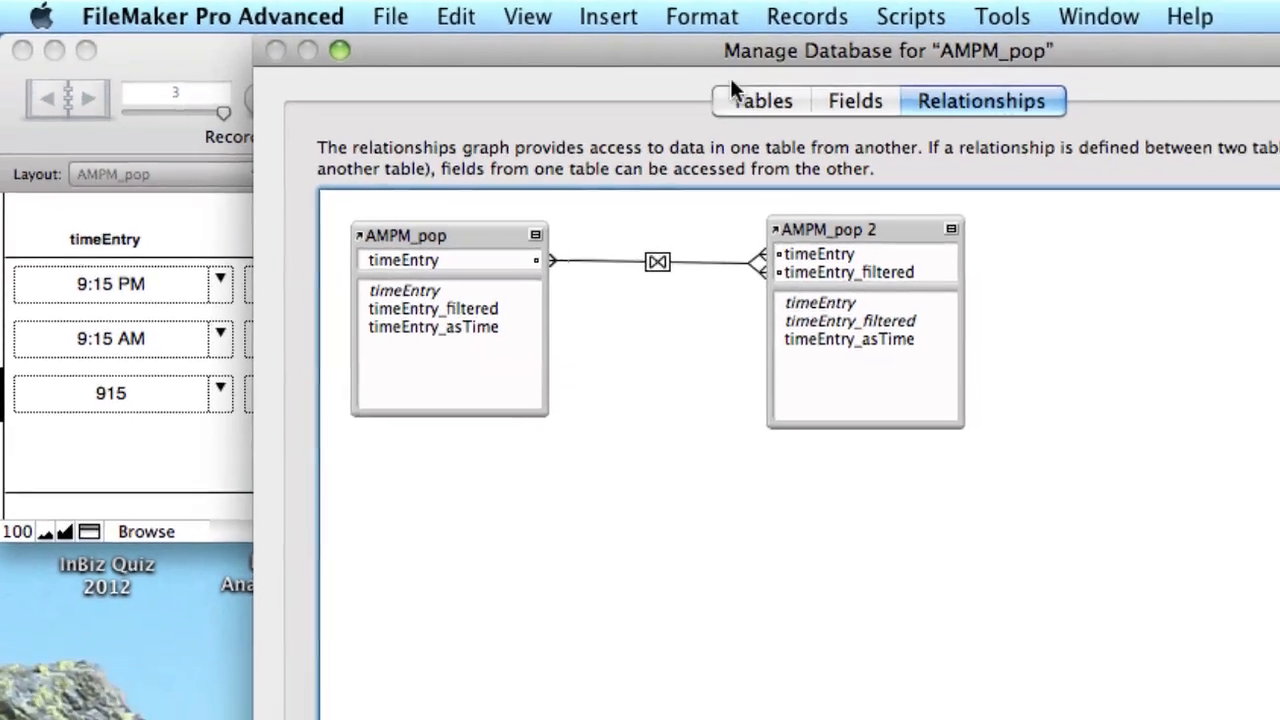
left_click(882, 118)
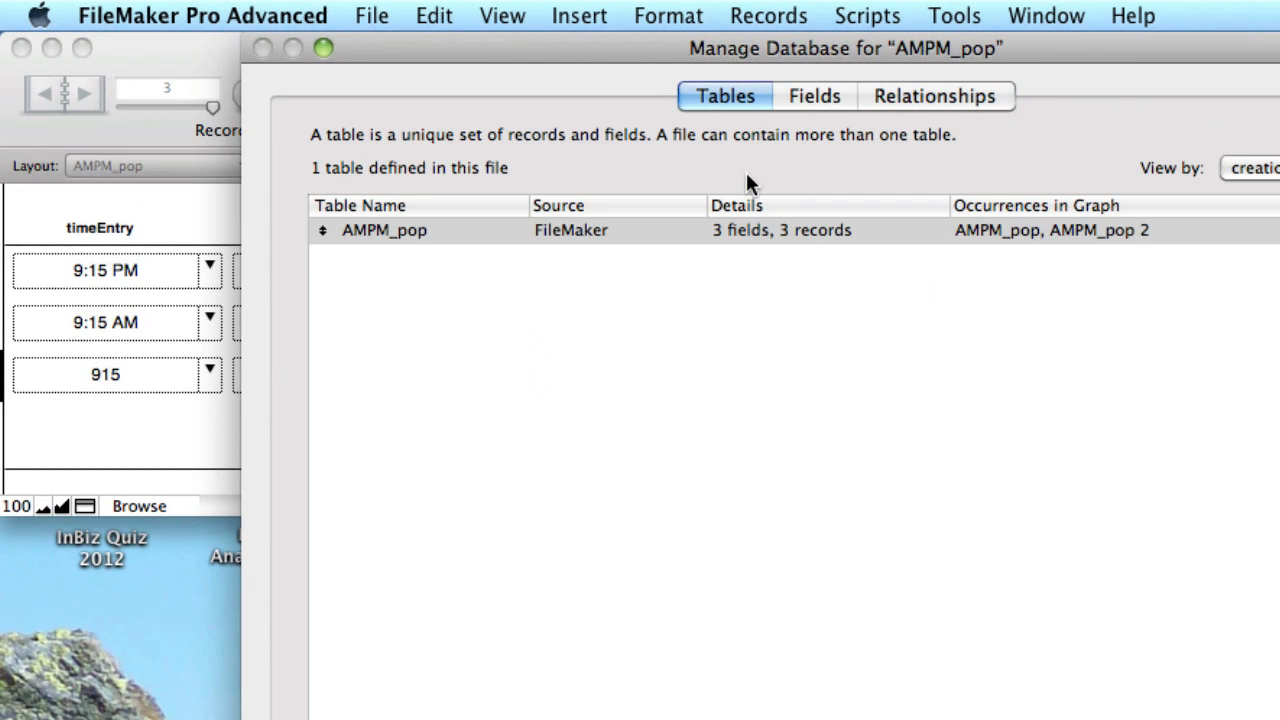
left_click(822, 98)
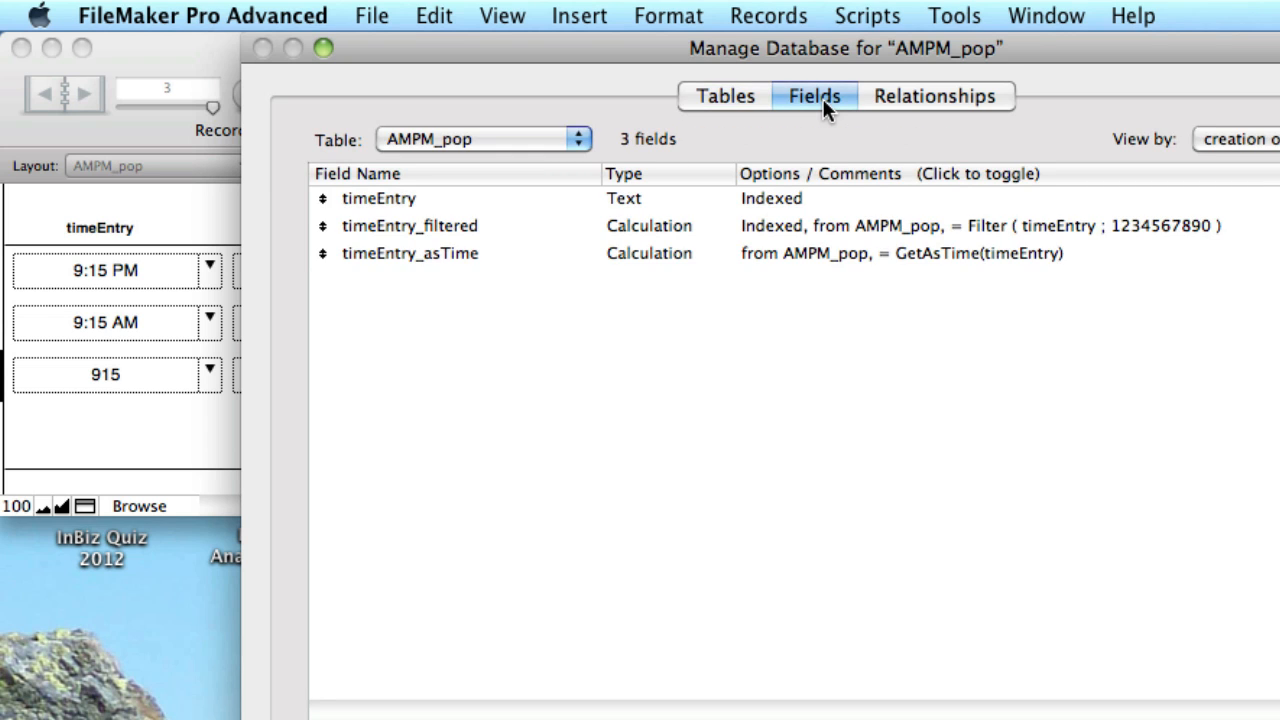
left_click(684, 201)
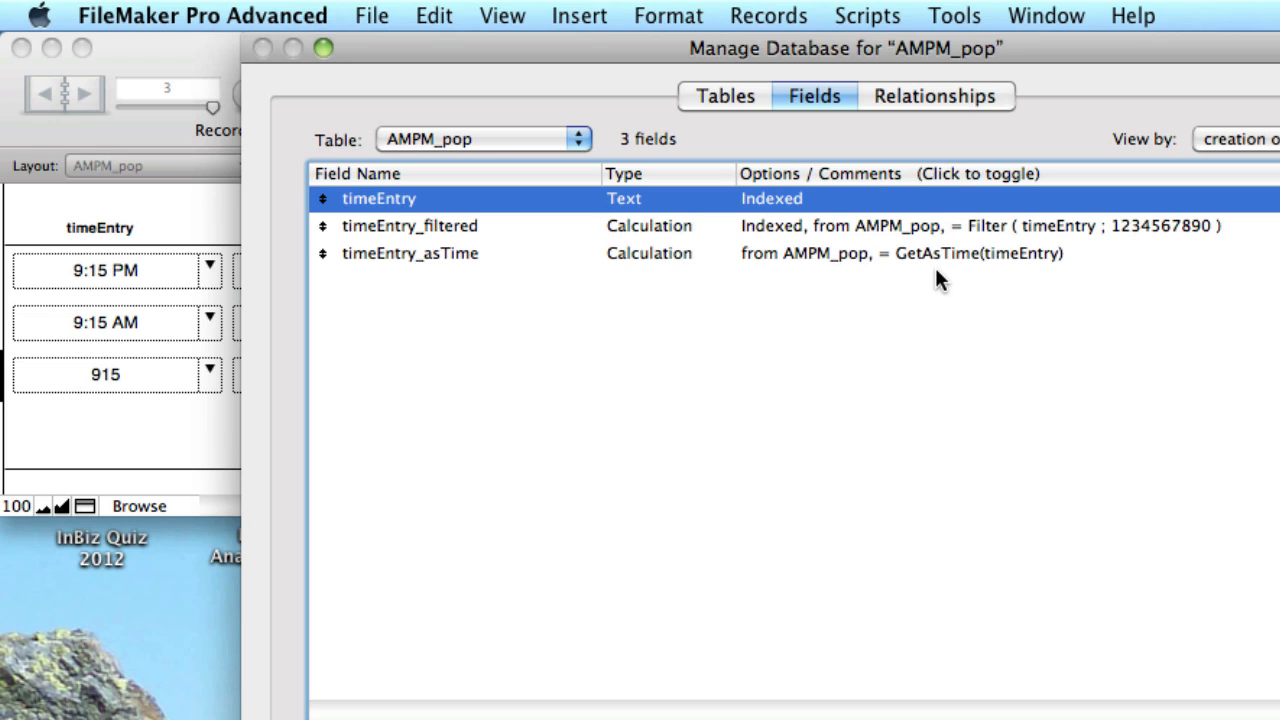
- Inspect the calculation formula of the timeEntry_filtered field, closing it without changes
left_click(801, 230)
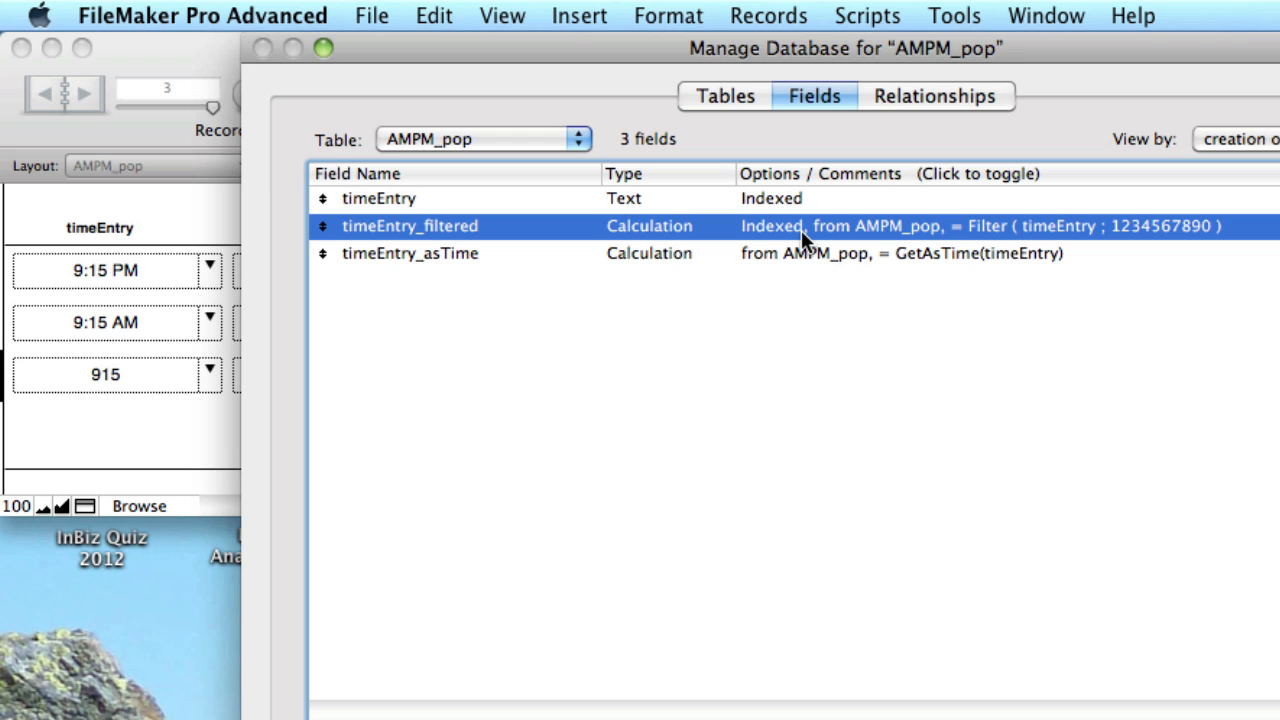
double_click(808, 230)
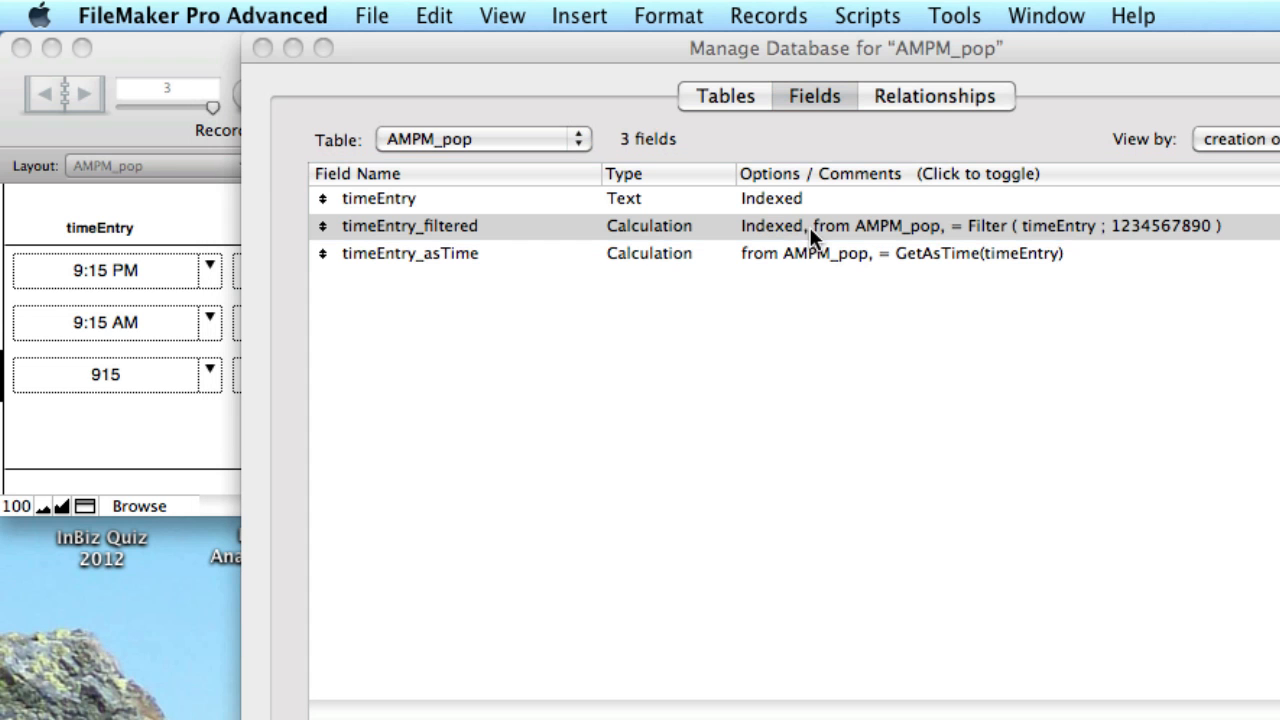
left_click_drag(690, 719, 549, 55)
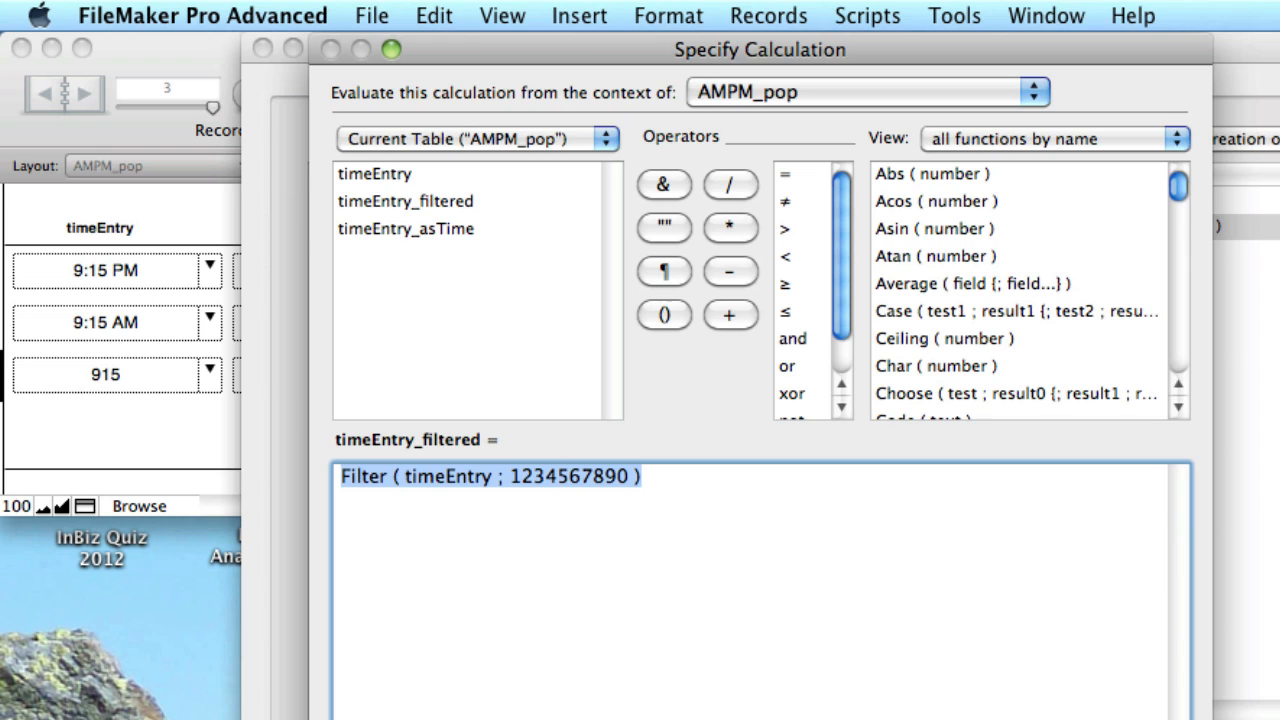
key("Escape")
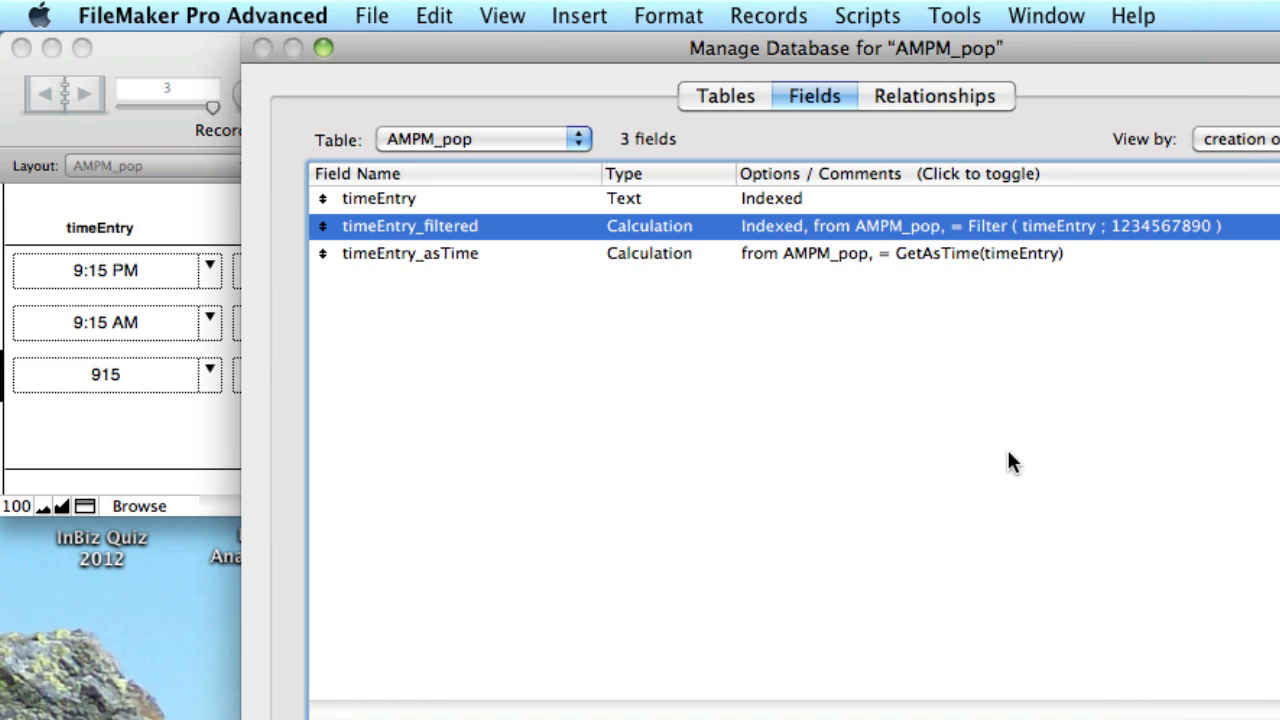
- Inspect the calculation formula of the timeEntry_asTime field, closing it without changes
left_click(853, 254)
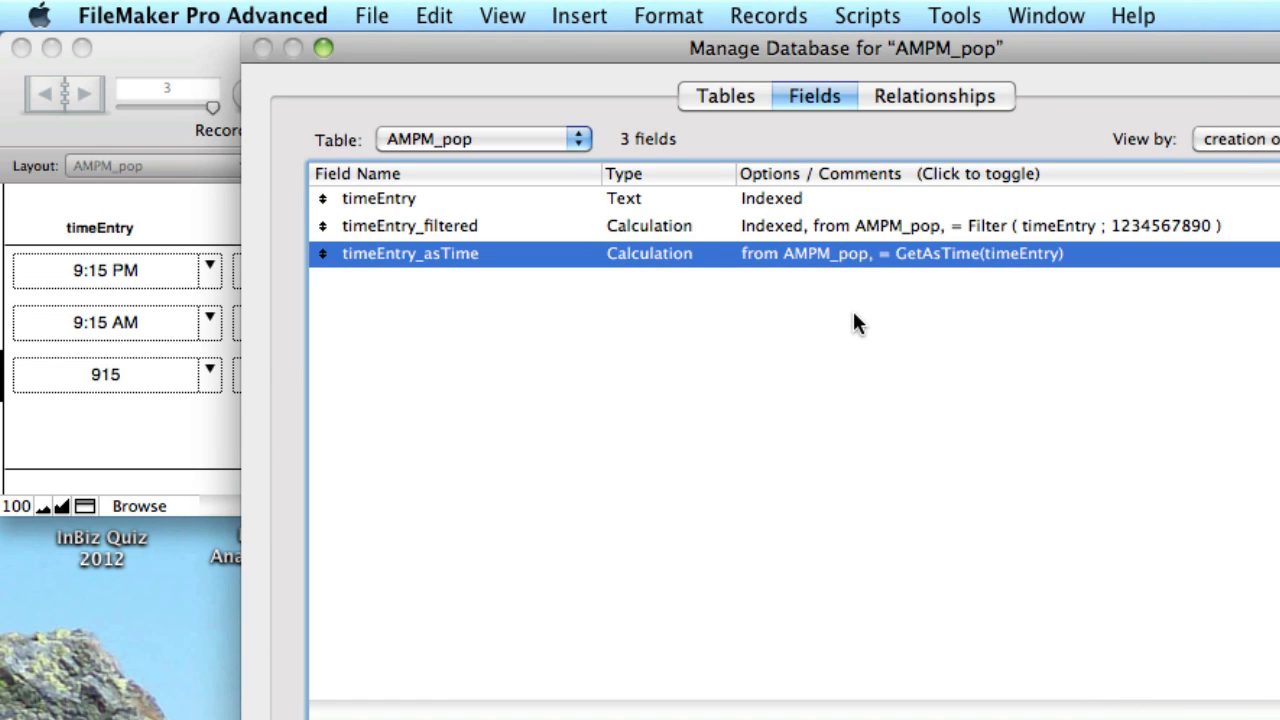
double_click(864, 256)
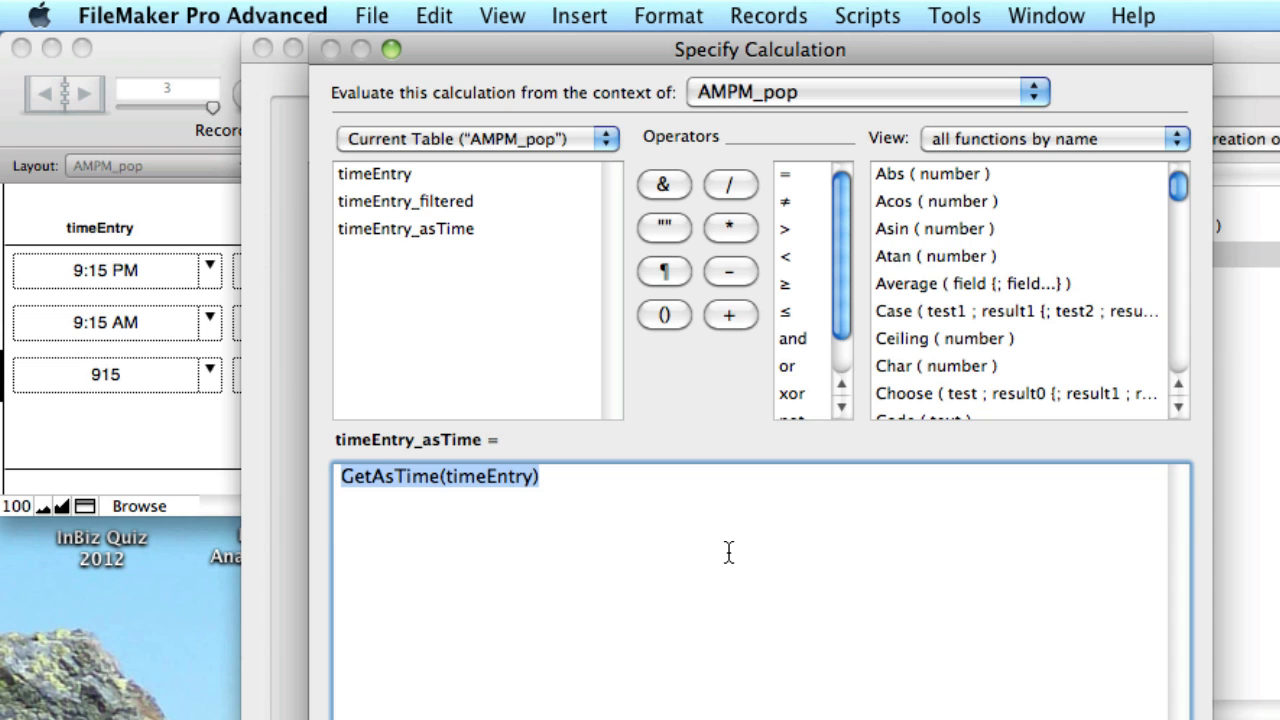
left_click(1155, 719)
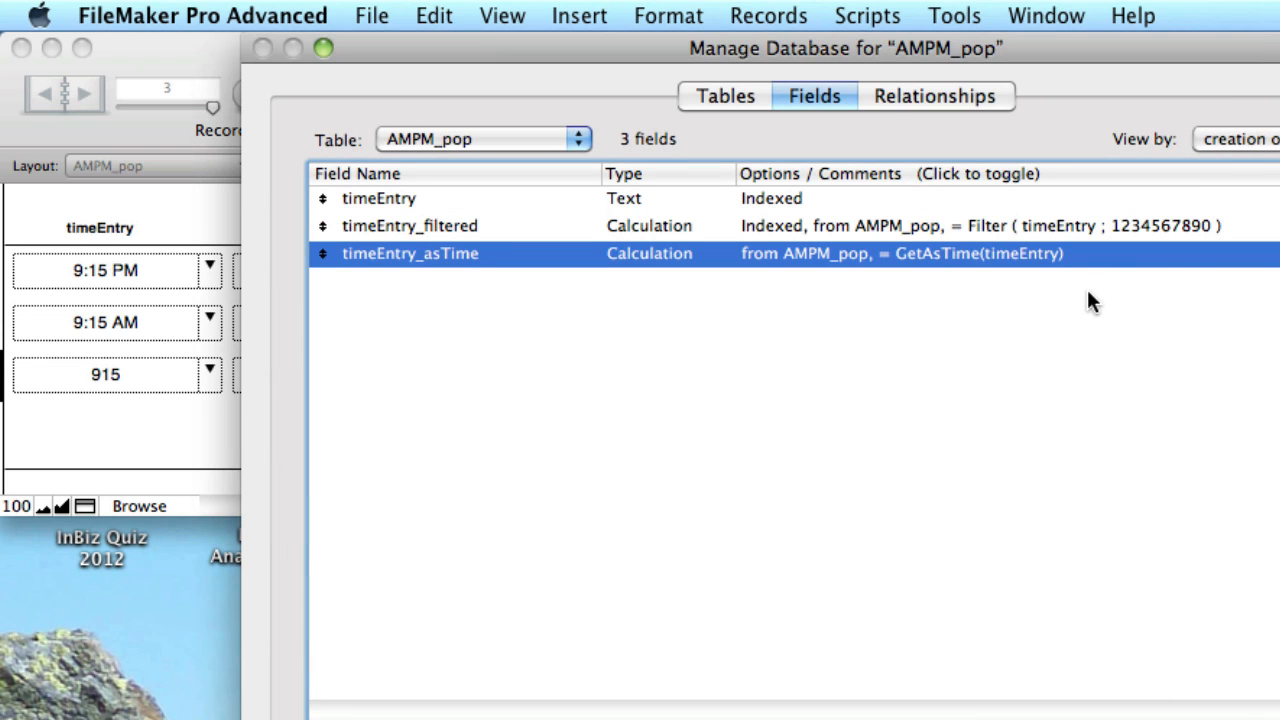
double_click(864, 251)
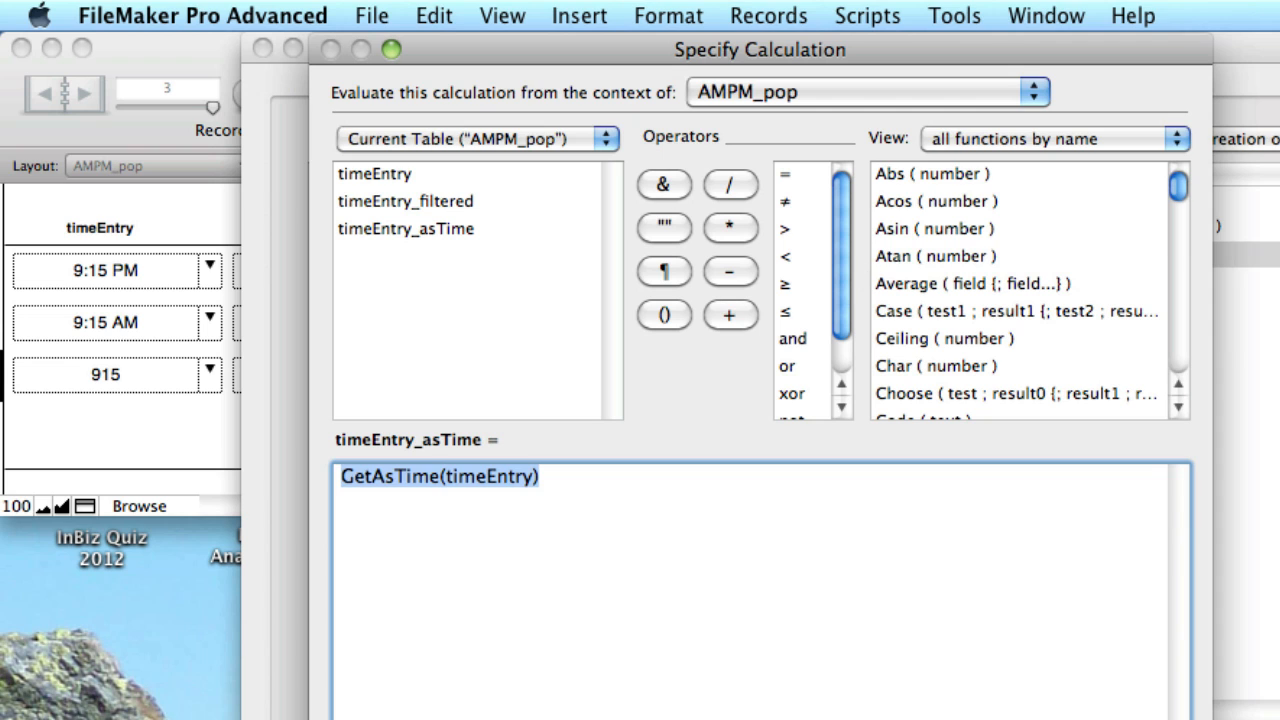
left_click(1155, 719)
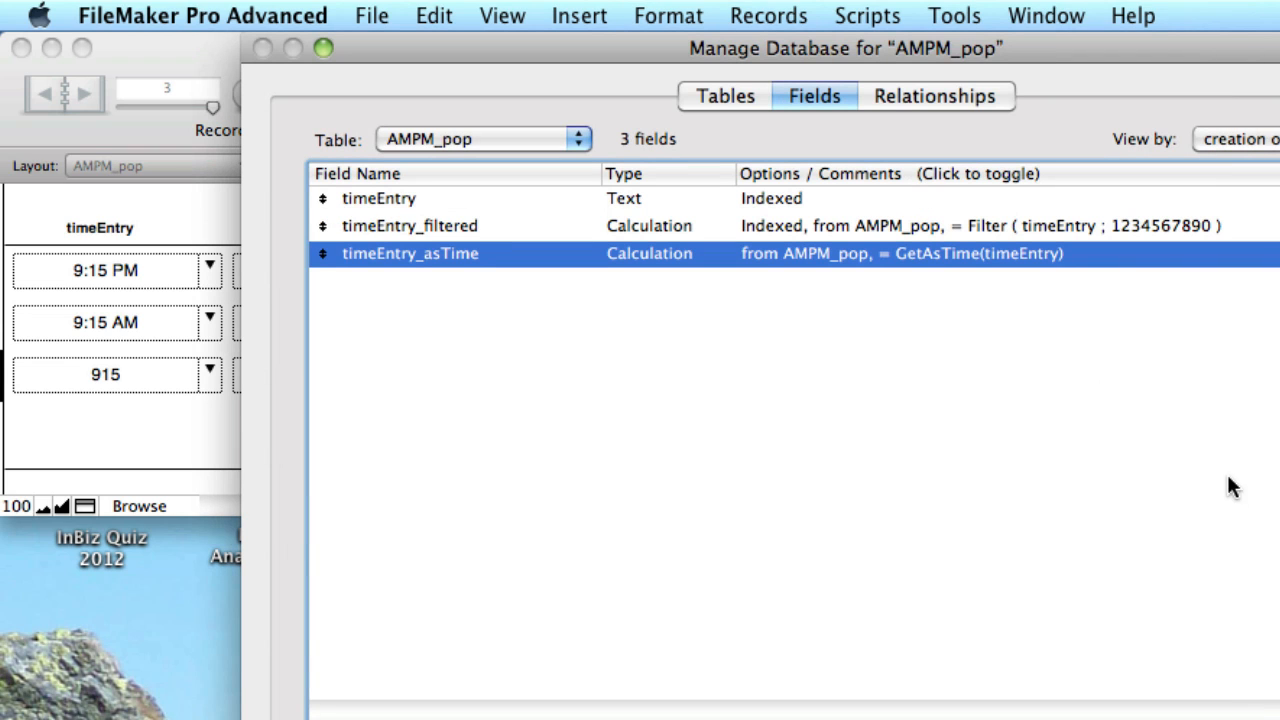
- Review the match criteria of the relationship between AMPM_pop and AMPM_pop 2, then return to the records
left_click(941, 96)
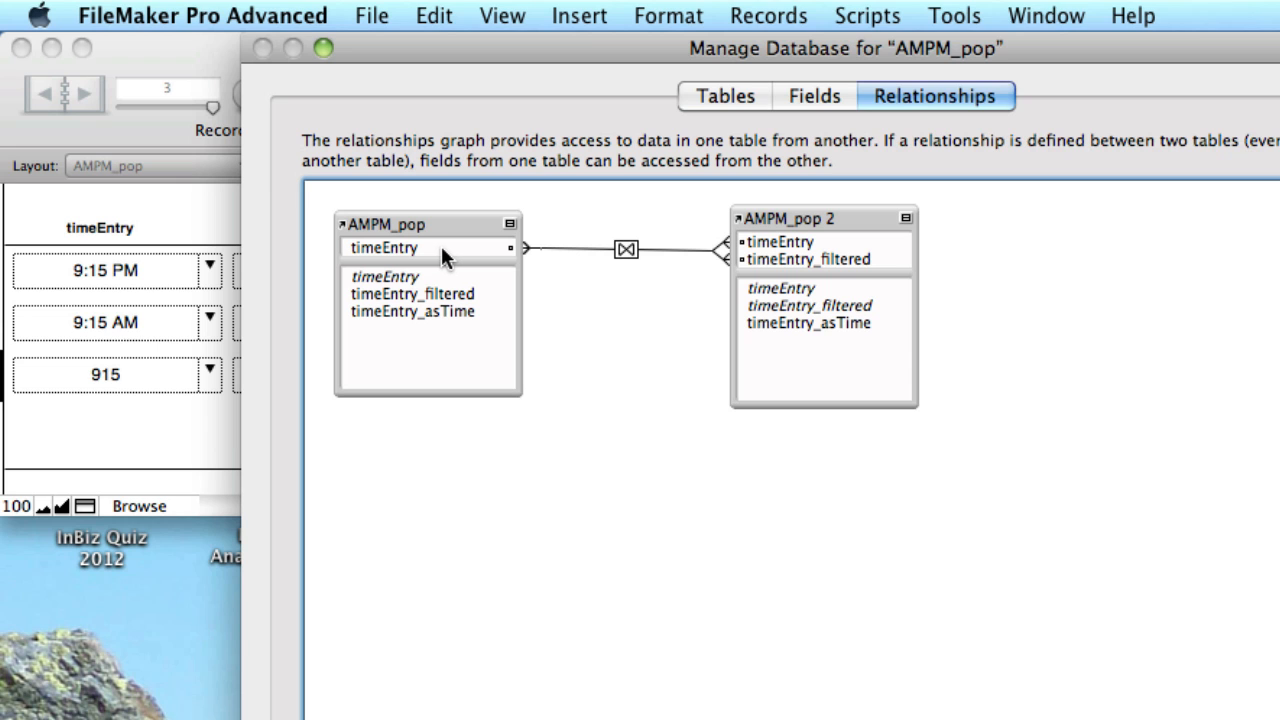
double_click(625, 250)
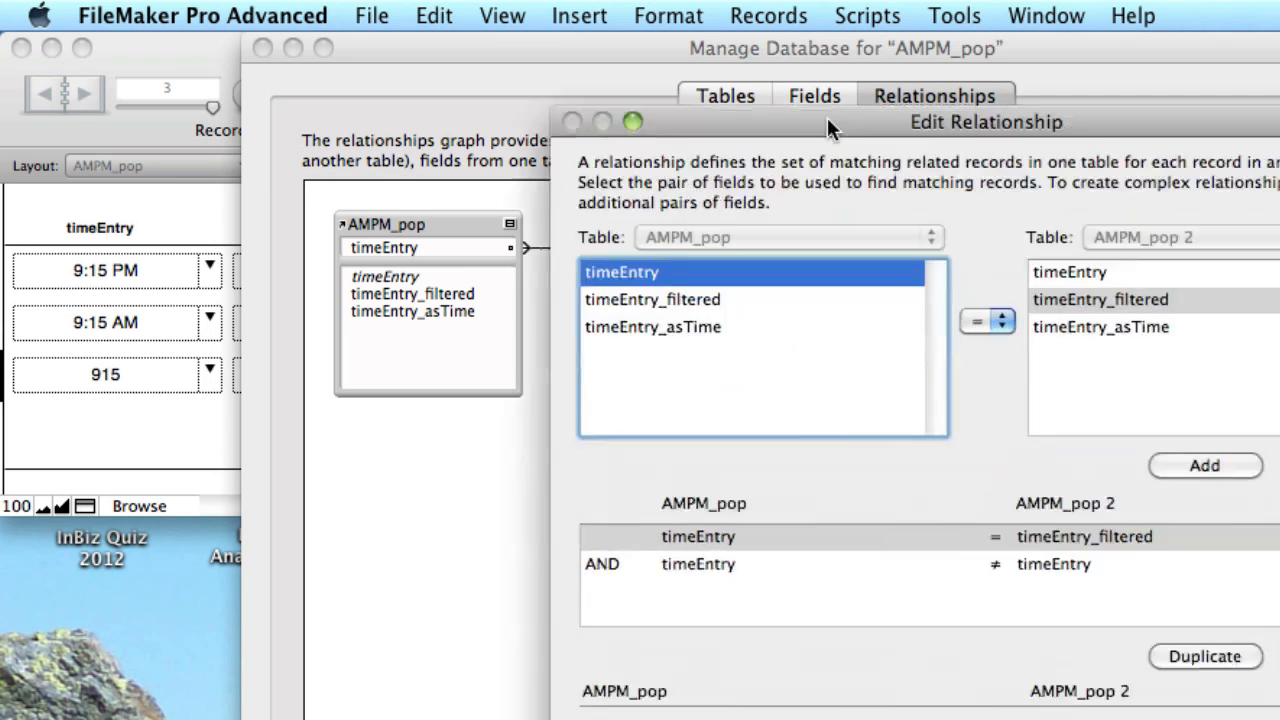
left_click_drag(827, 117, 520, 38)
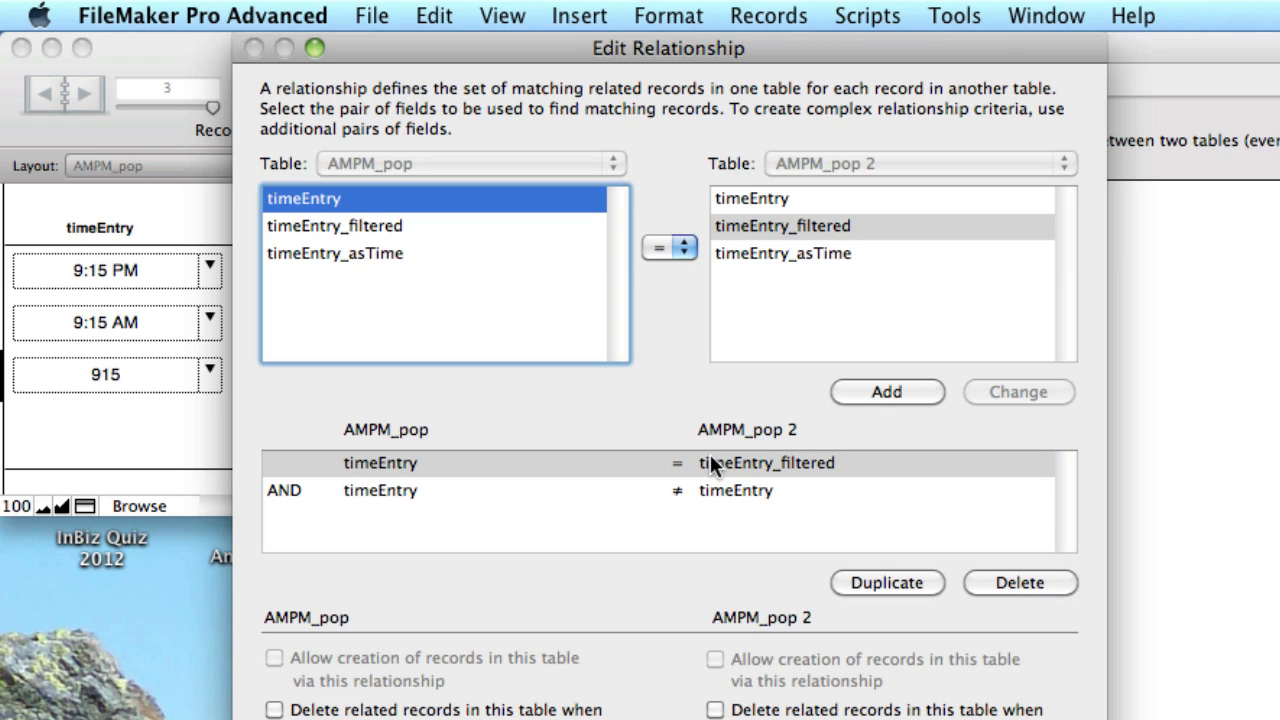
left_click(572, 490)
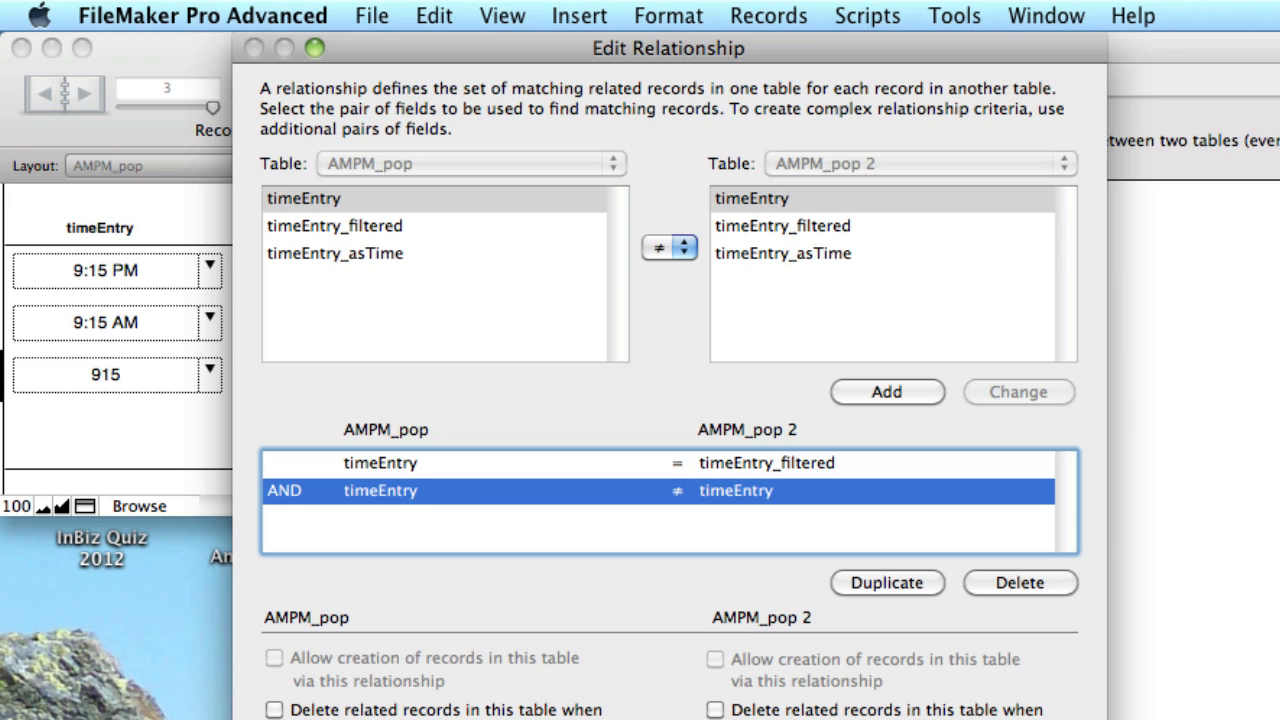
key("Return")
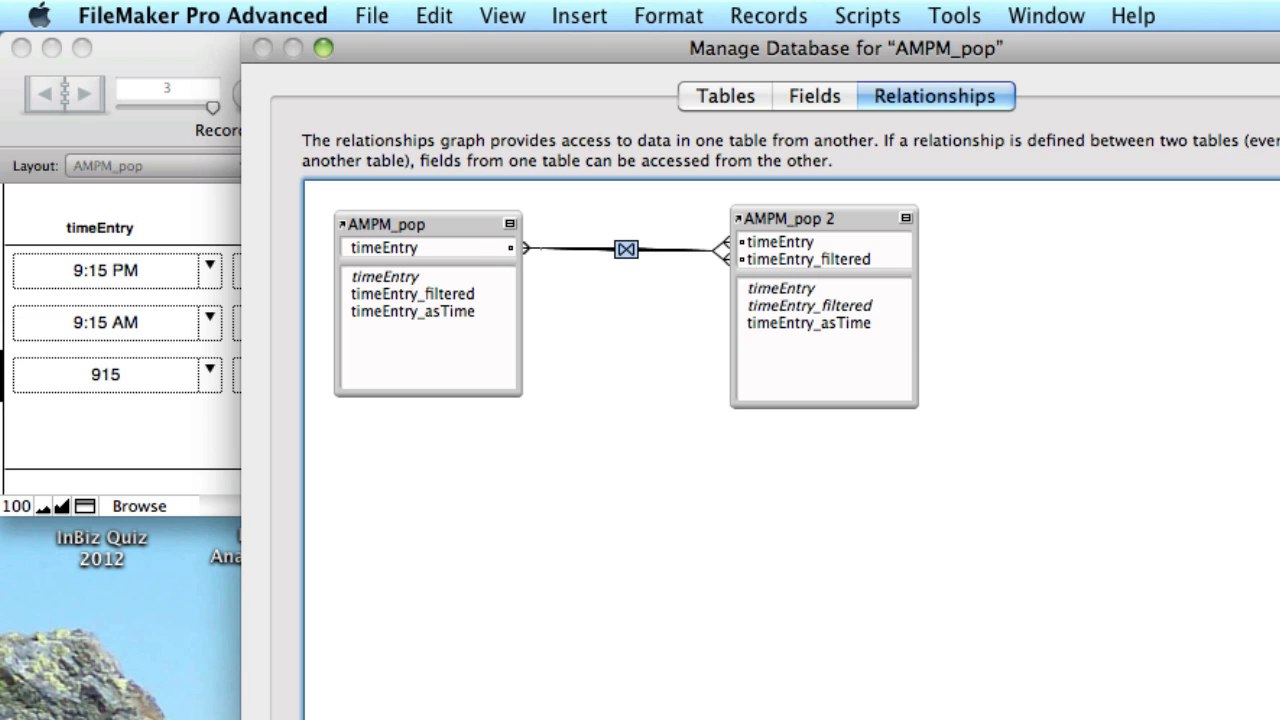
key("Return")
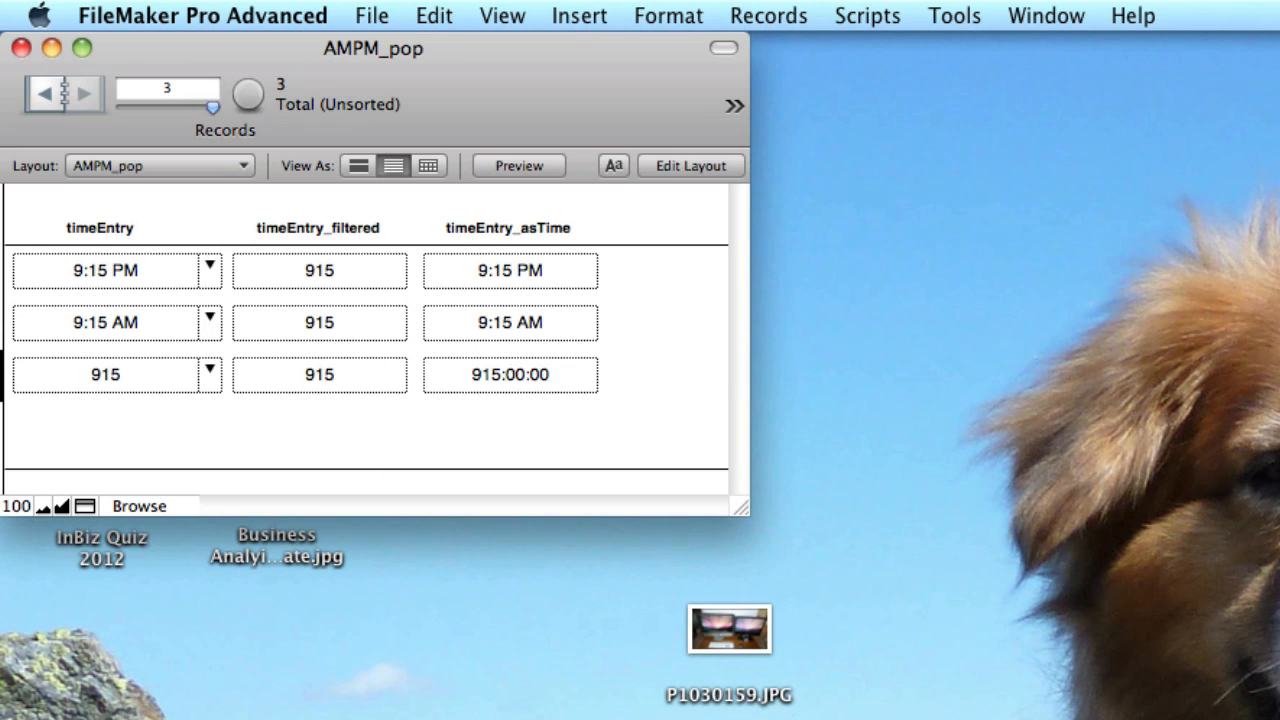
- Compare the timeEntry and timeEntry_filtered values of the third record
left_click(143, 374)
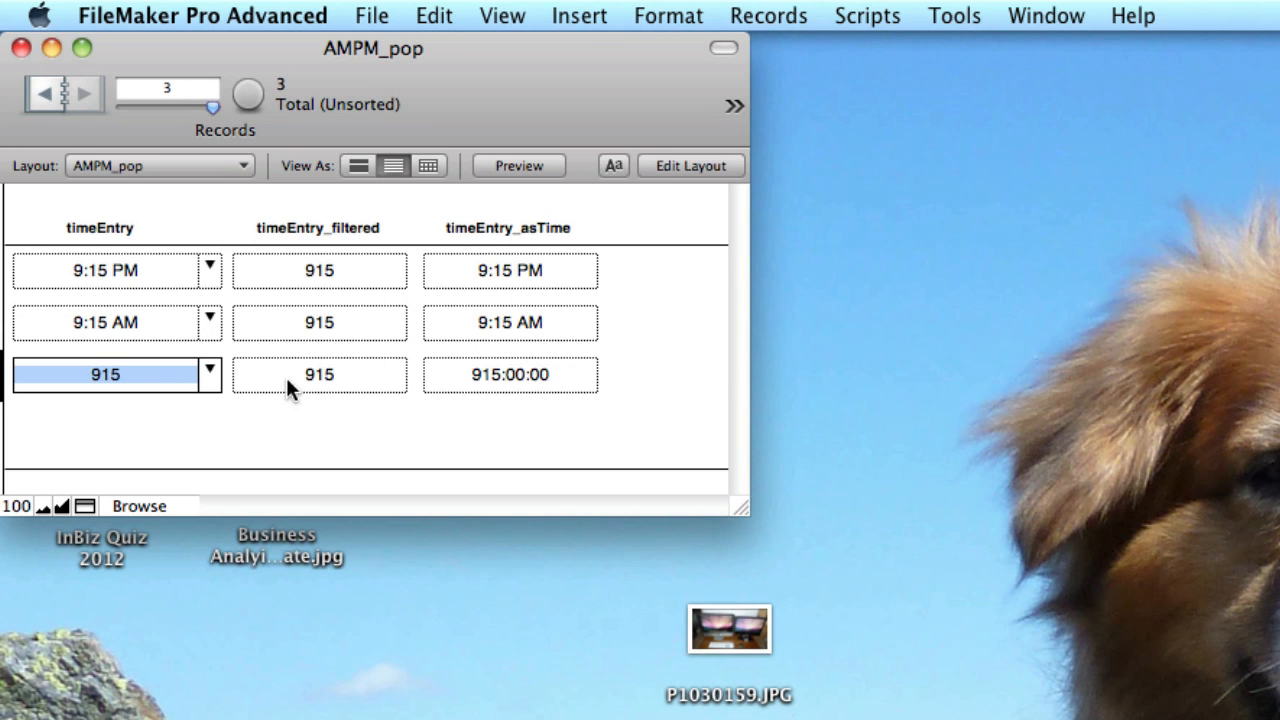
left_click(360, 378)
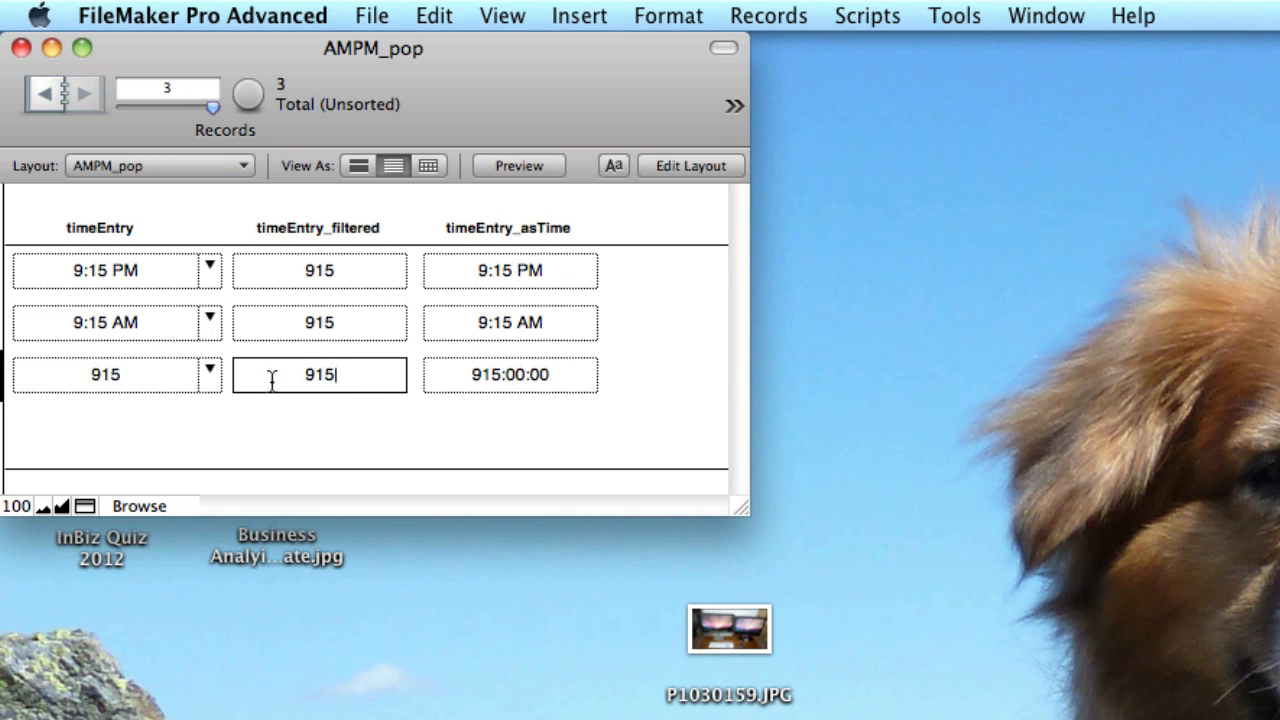
left_click_drag(251, 380, 362, 377)
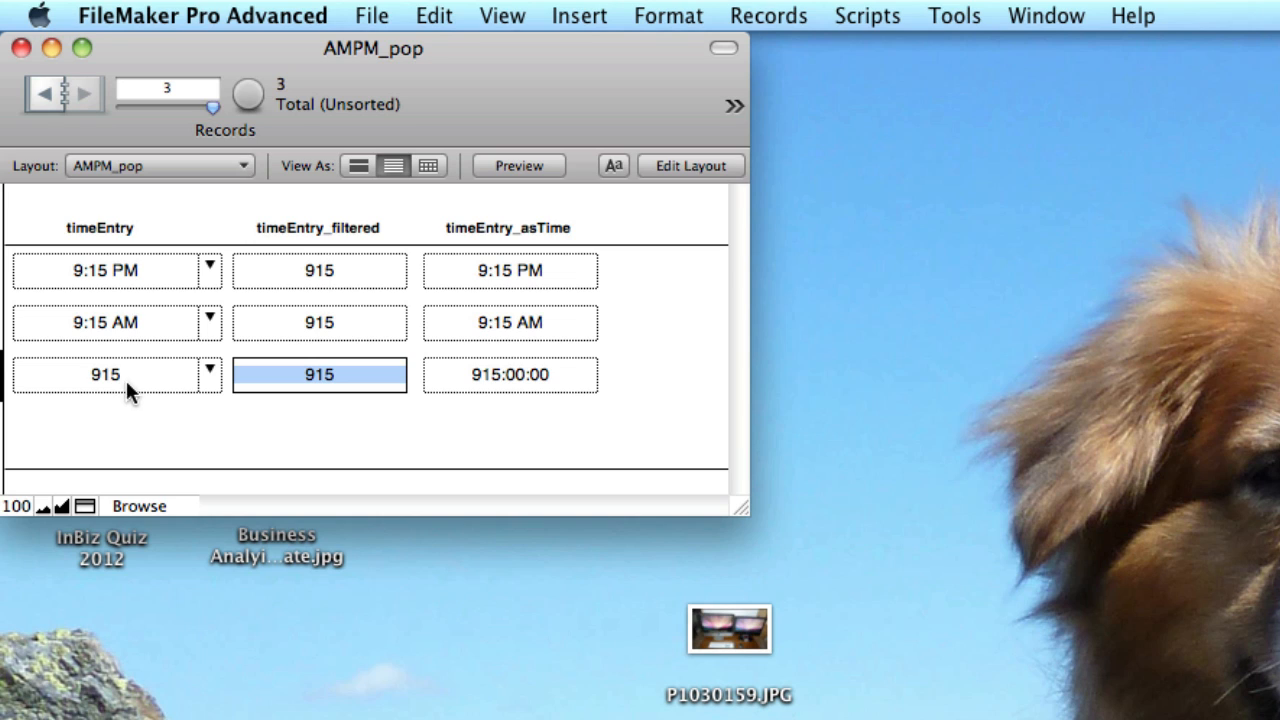
- Delete the third record, whose timeEntry is 915
left_click(158, 374)
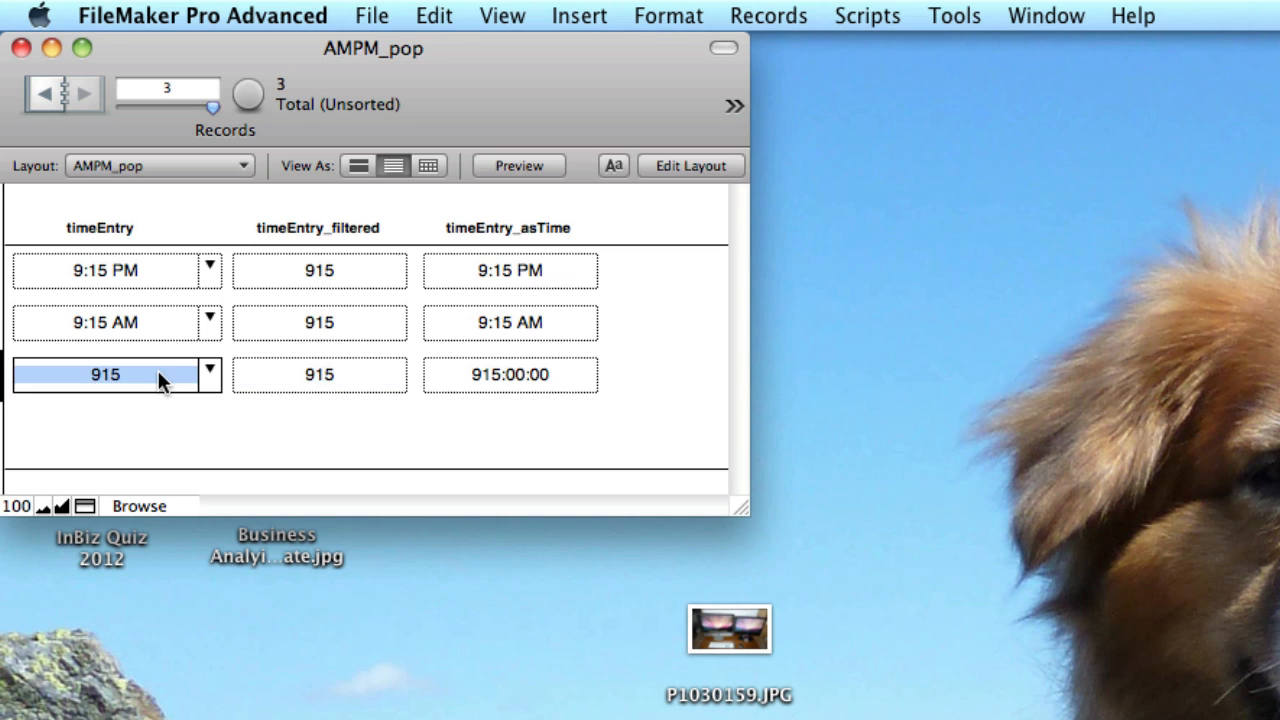
key("super+e")
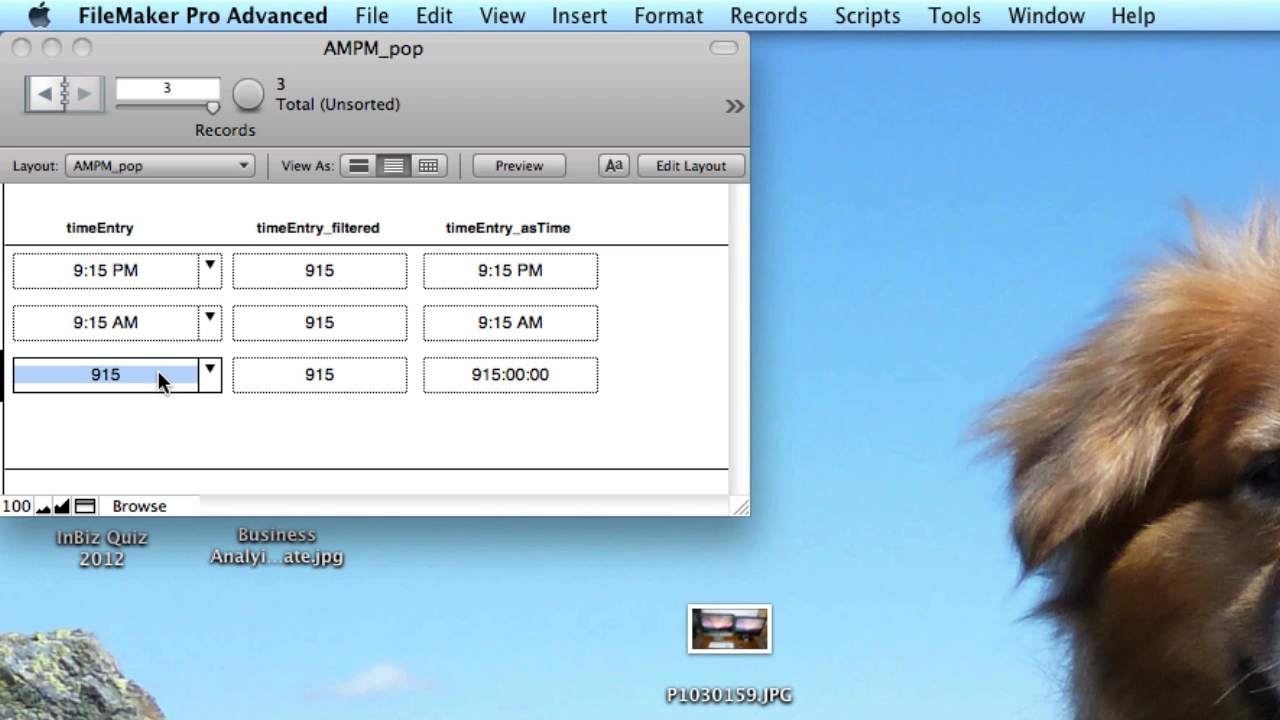
key("Return")
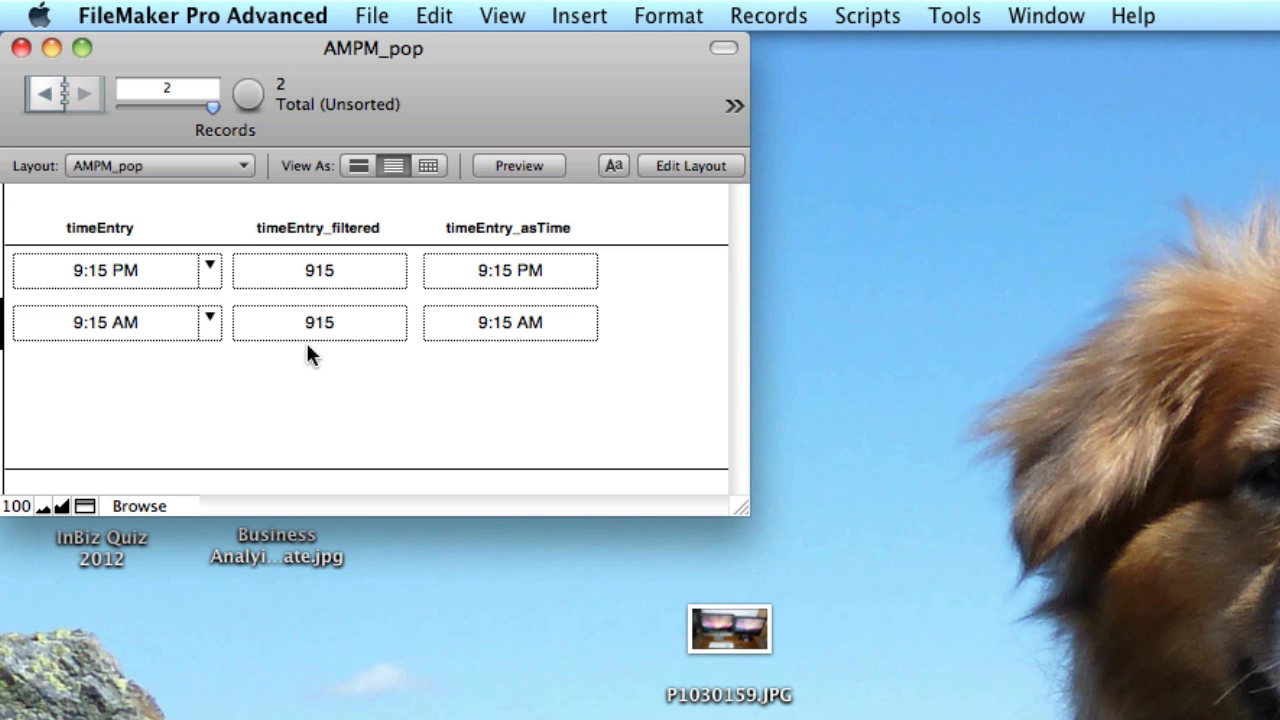
- Create a new record with 915 as its timeEntry and commit the entry
left_click(810, 15)
left_click(792, 50)
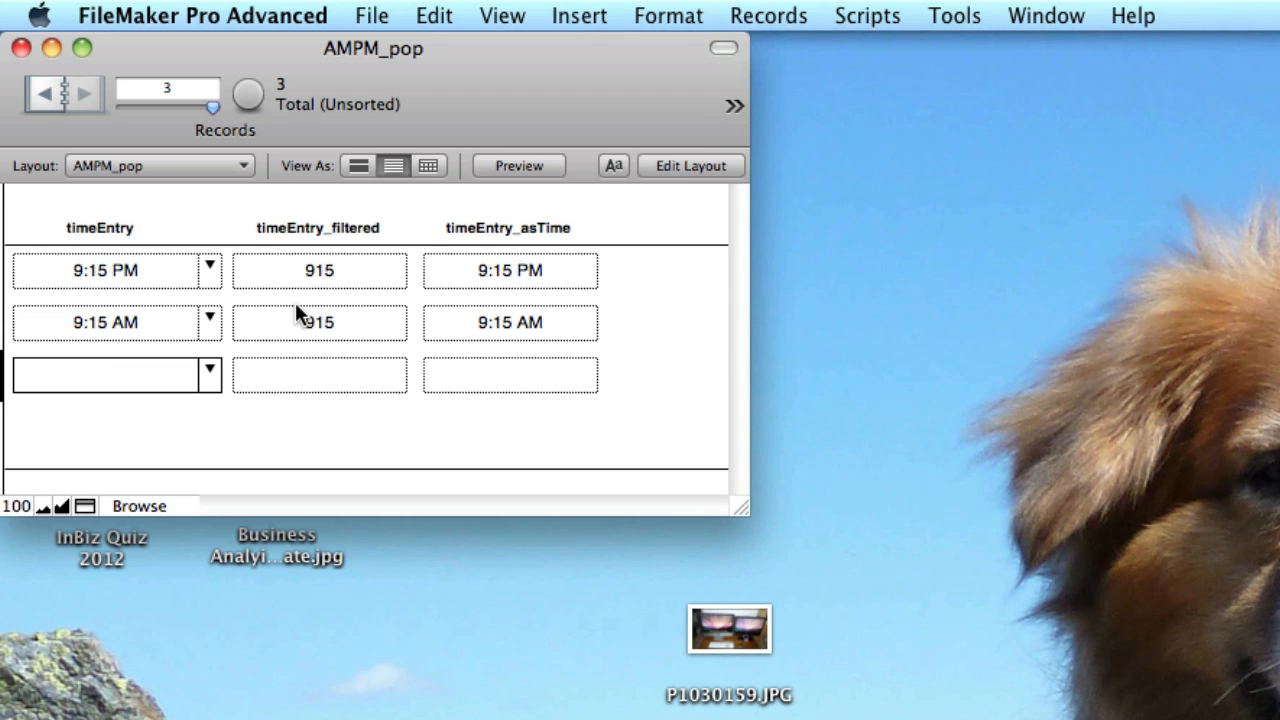
type("915")
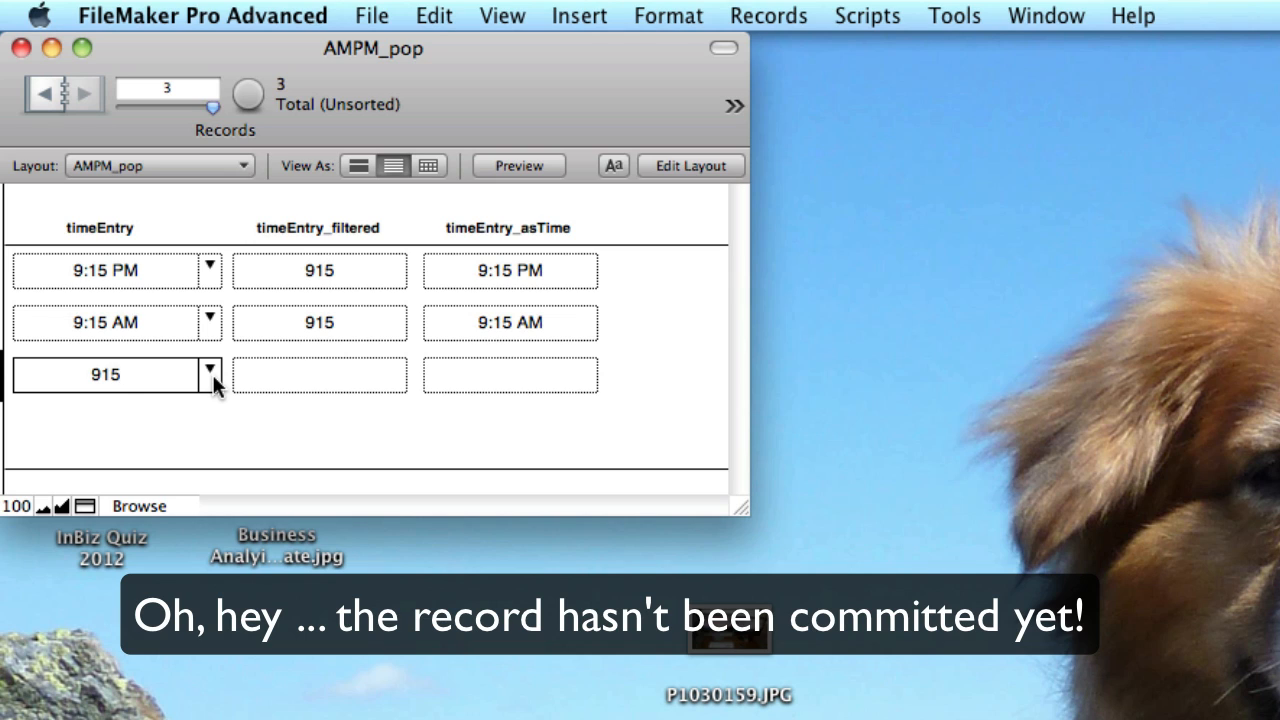
key("Tab")
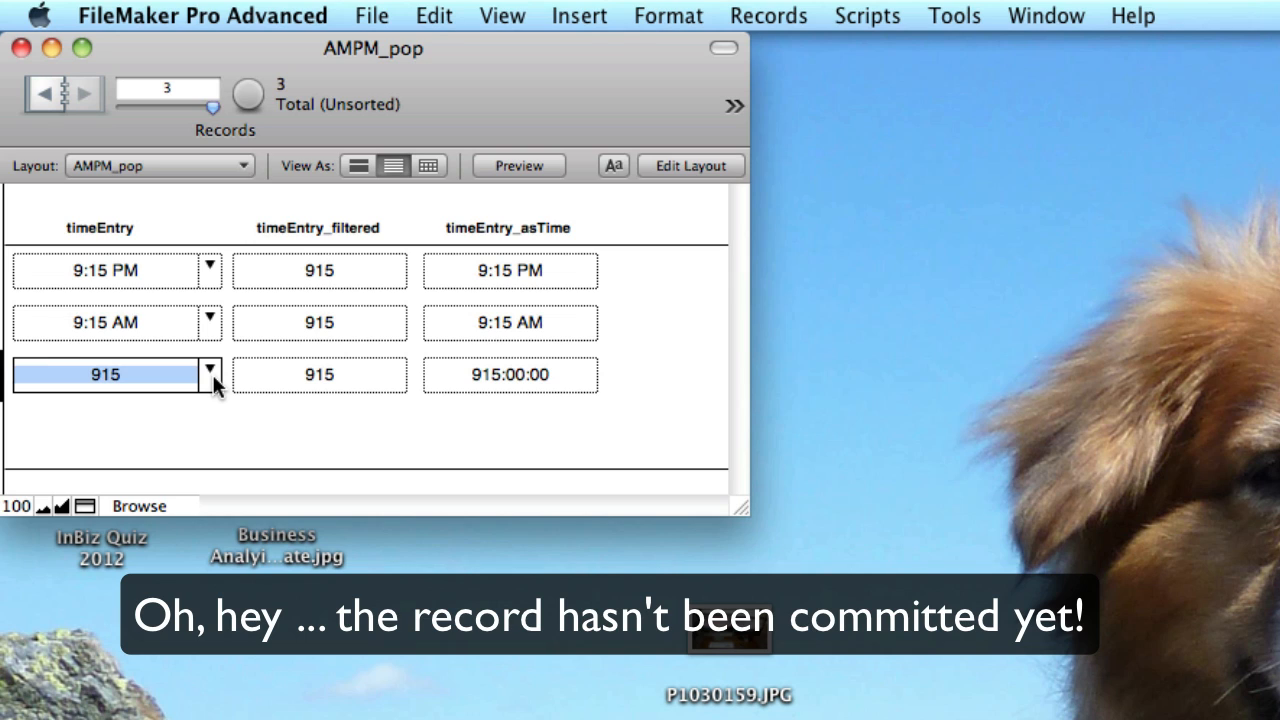
left_click(212, 375)
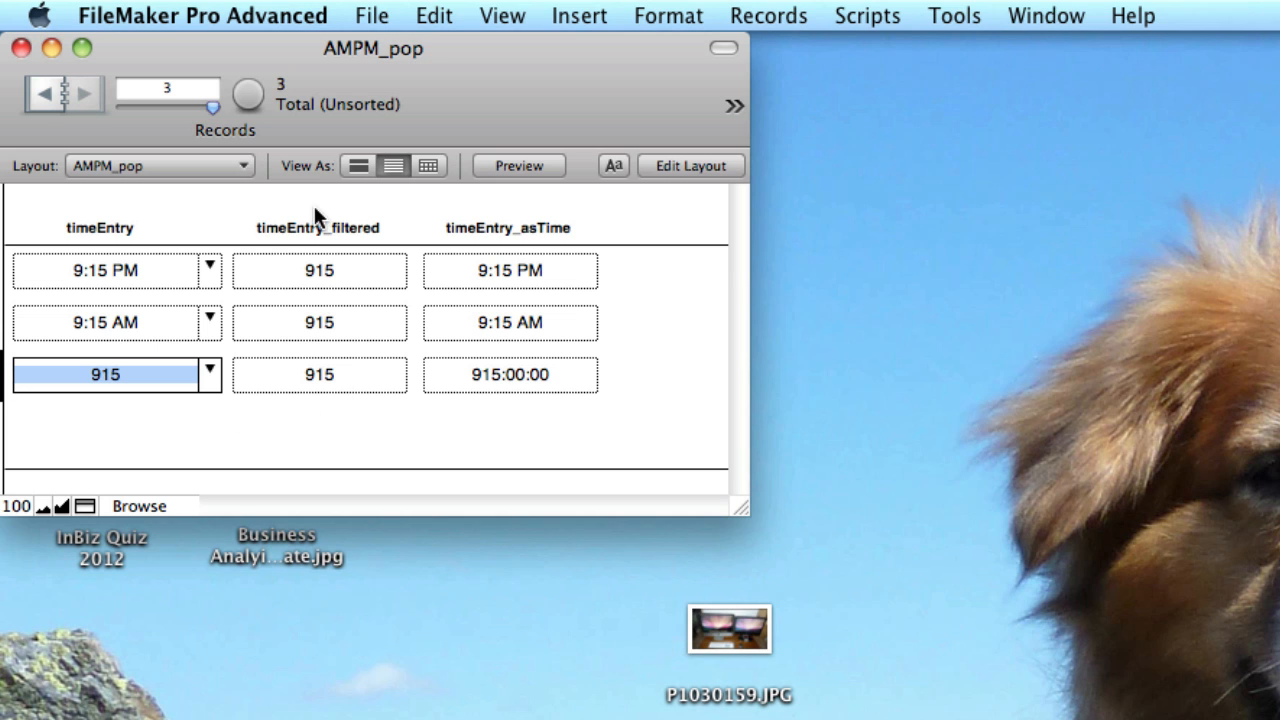
- Create a new record with 930 as its timeEntry, commit it, and check the time choices offered for that entry
left_click(778, 10)
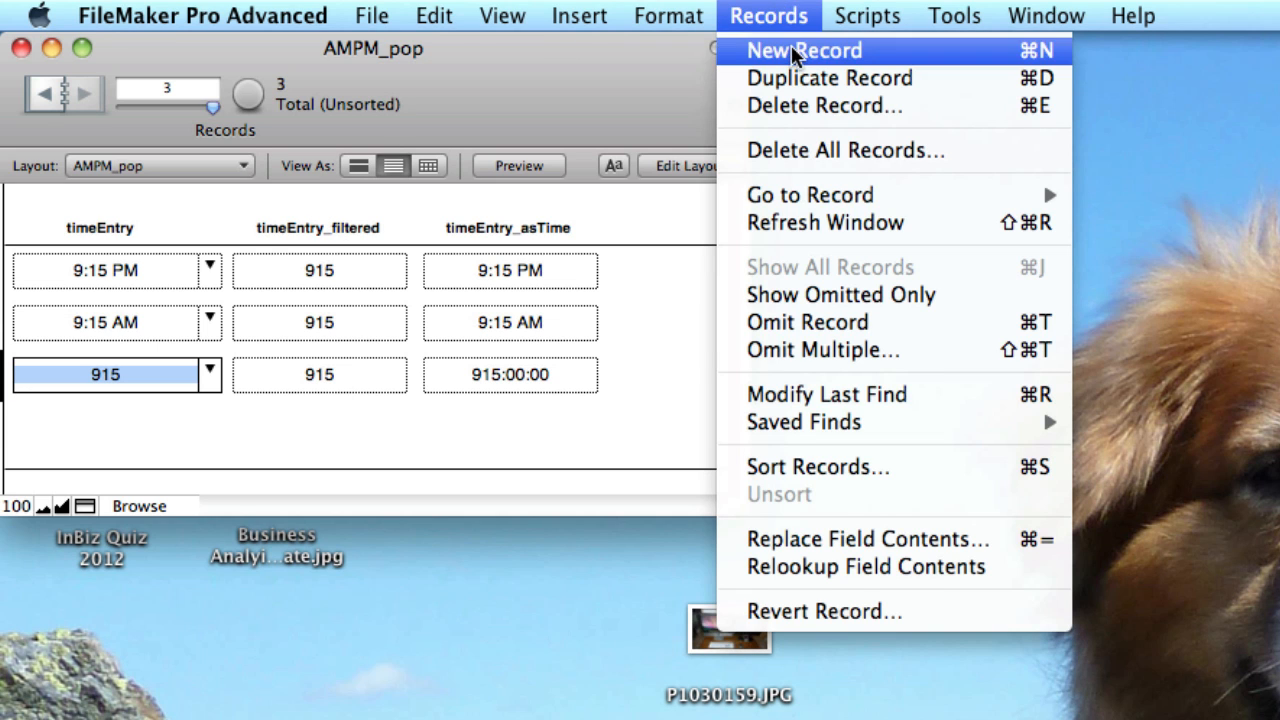
left_click(790, 47)
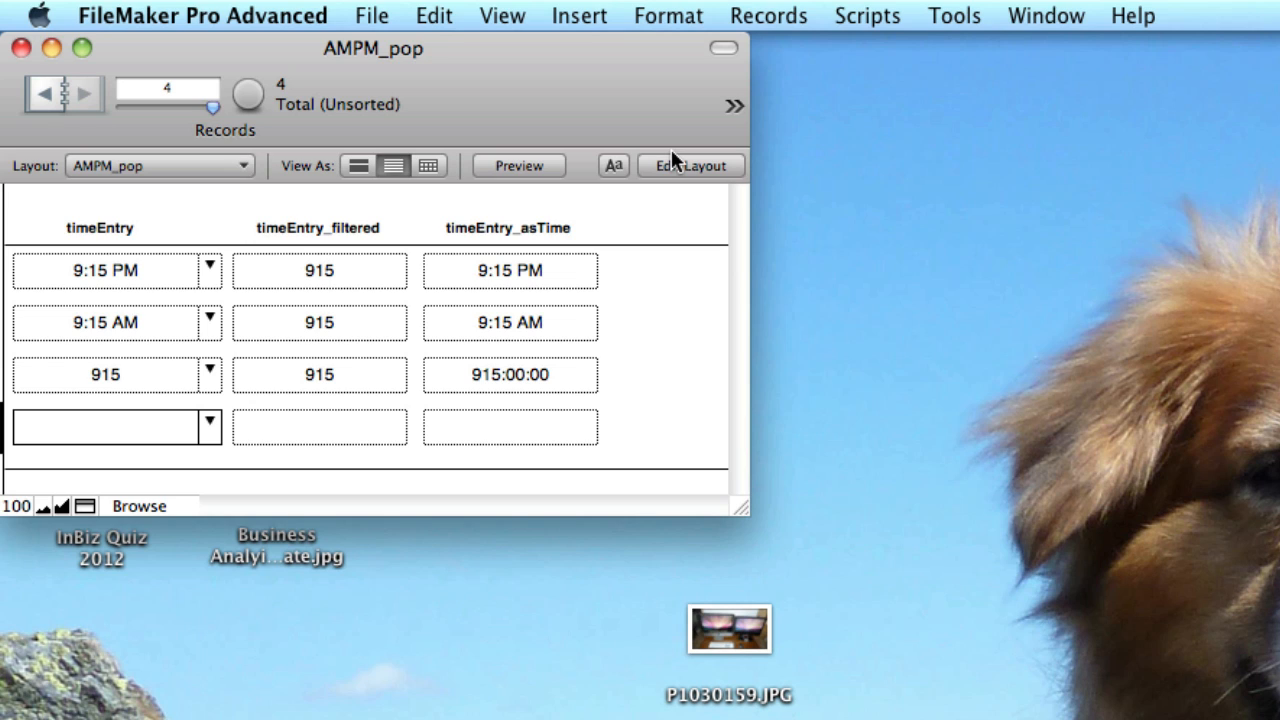
type("930")
left_click(687, 389)
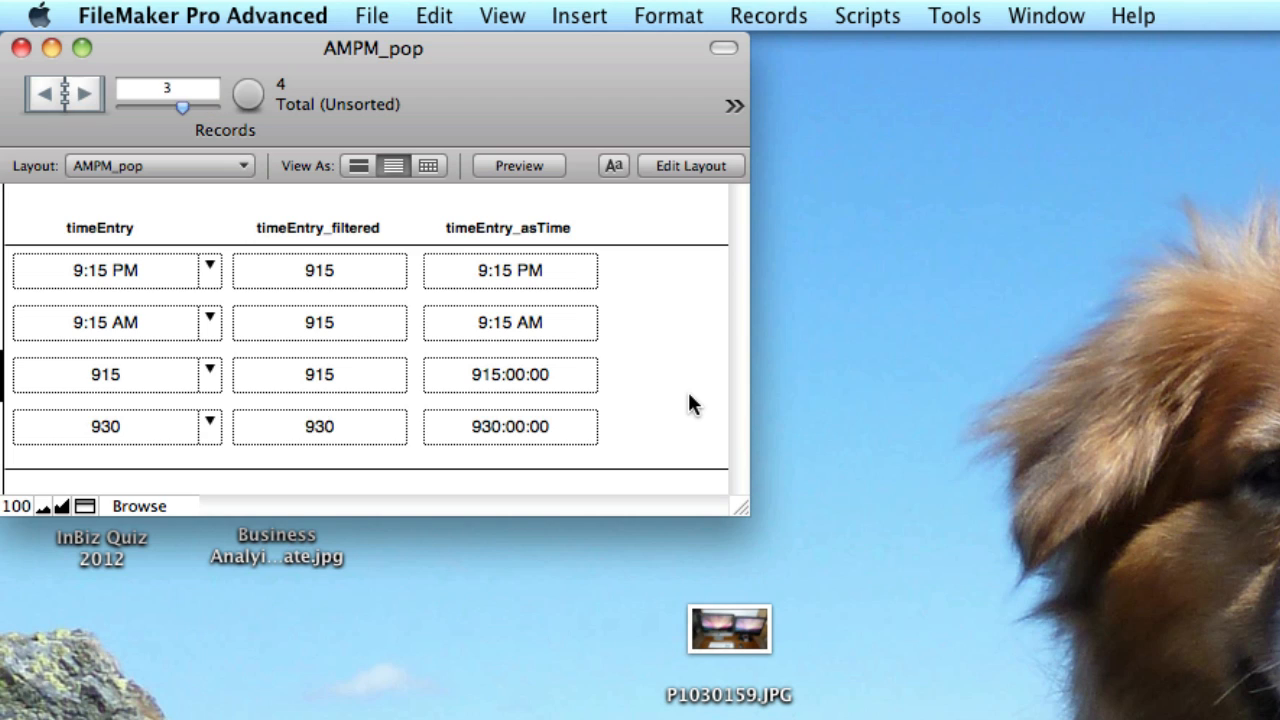
left_click(209, 428)
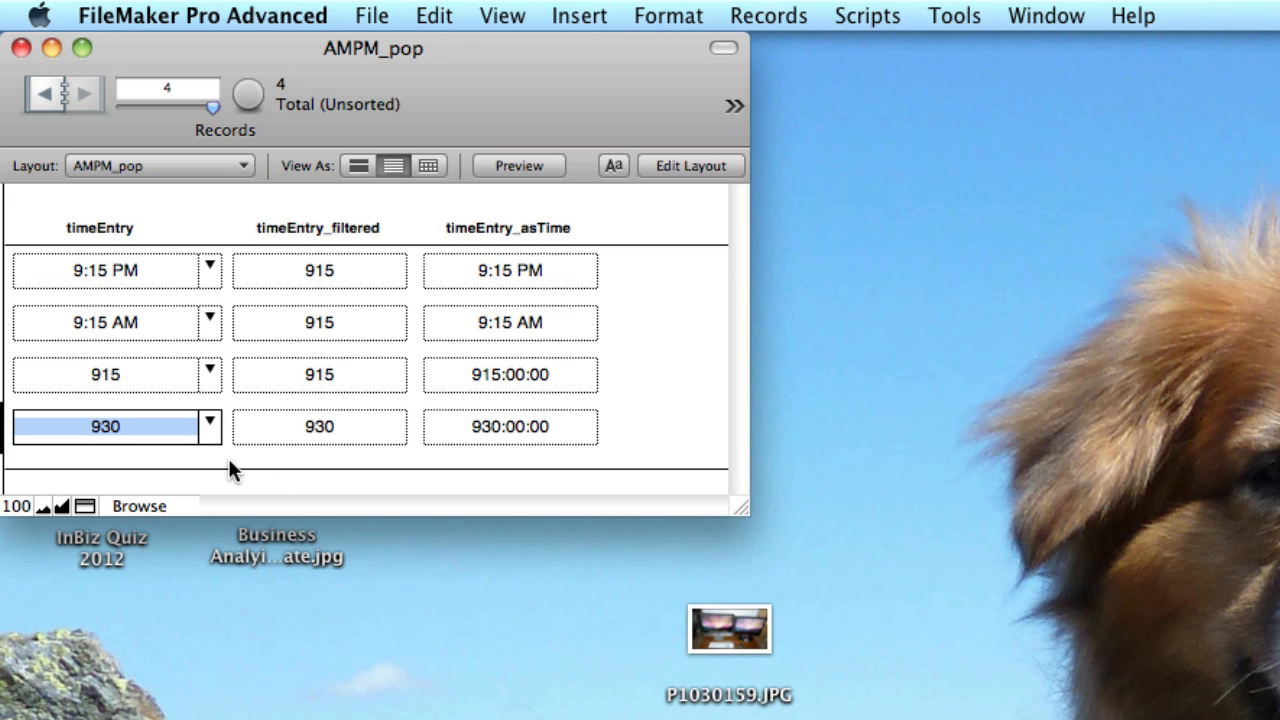
- Change the fourth record's timeEntry to 9:30 AM and commit the entry
left_click(150, 432)
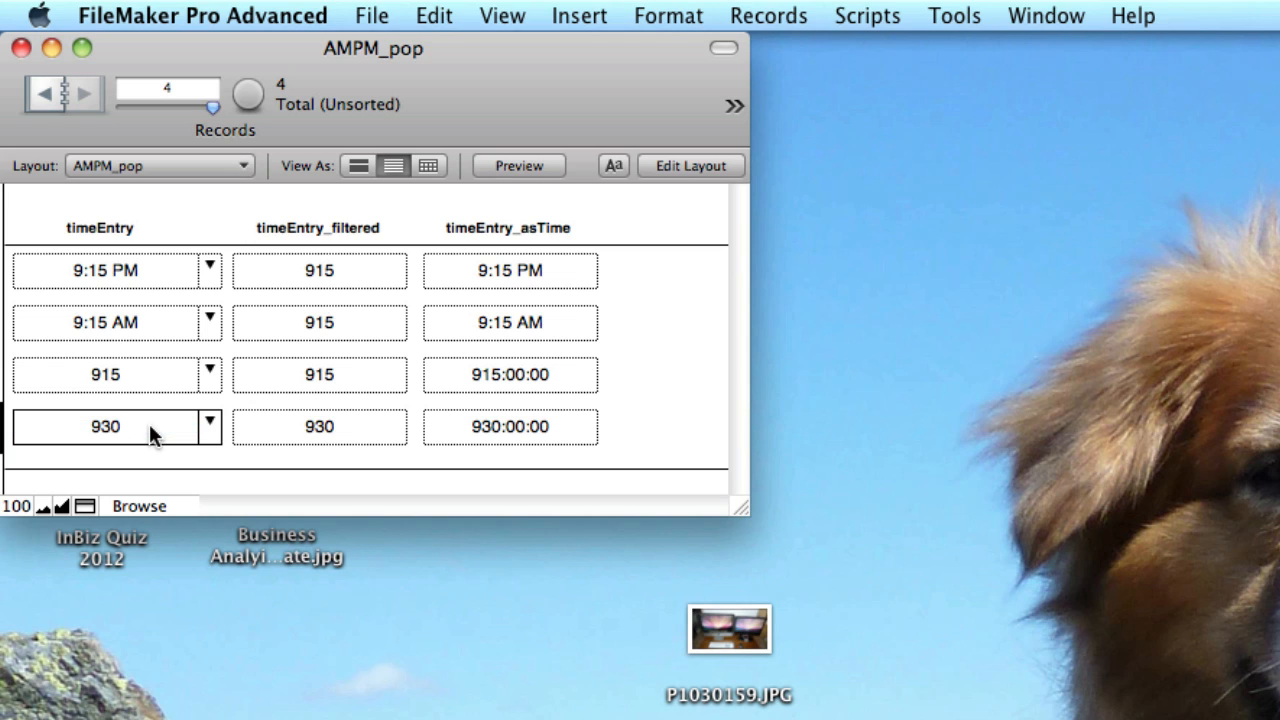
key("Left")
key("Left")
type(":")
key("Right")
key("Right")
type("AM")
left_click(234, 456)
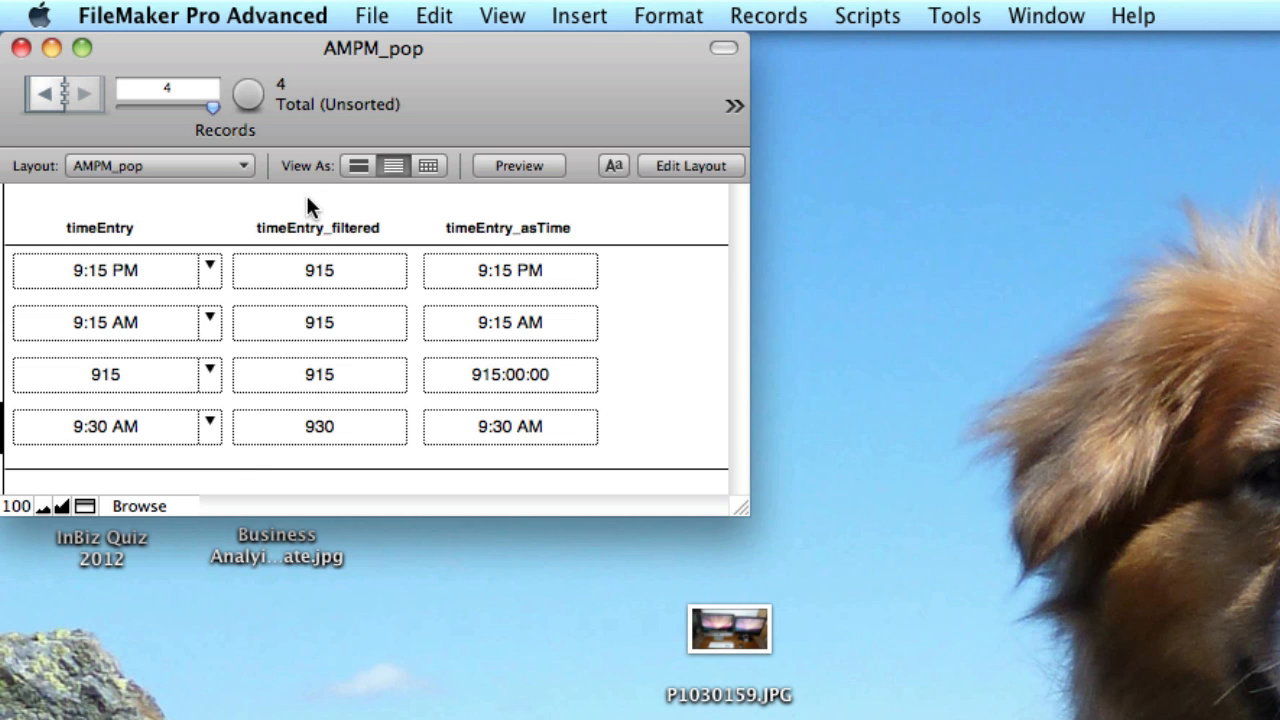
- Create a fifth record with 930 as its timeEntry, commit it, and view the time choices offered for that entry
left_click(740, 14)
left_click(745, 52)
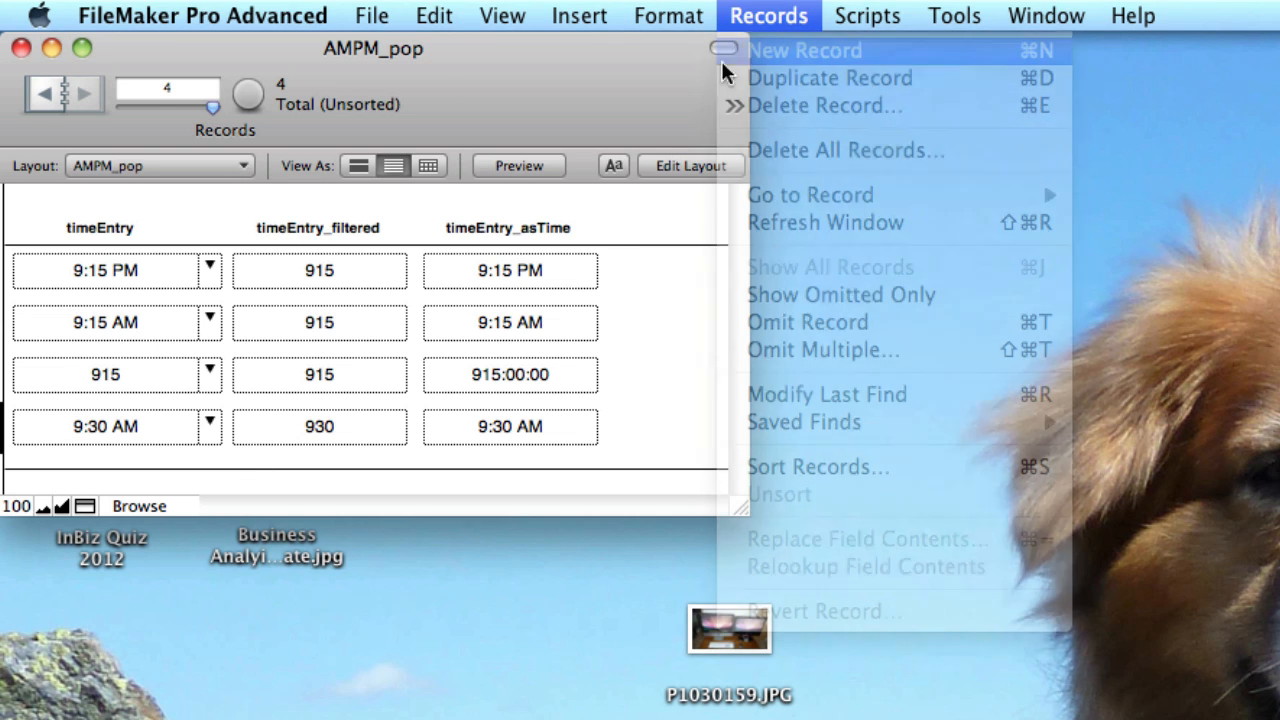
type("9")
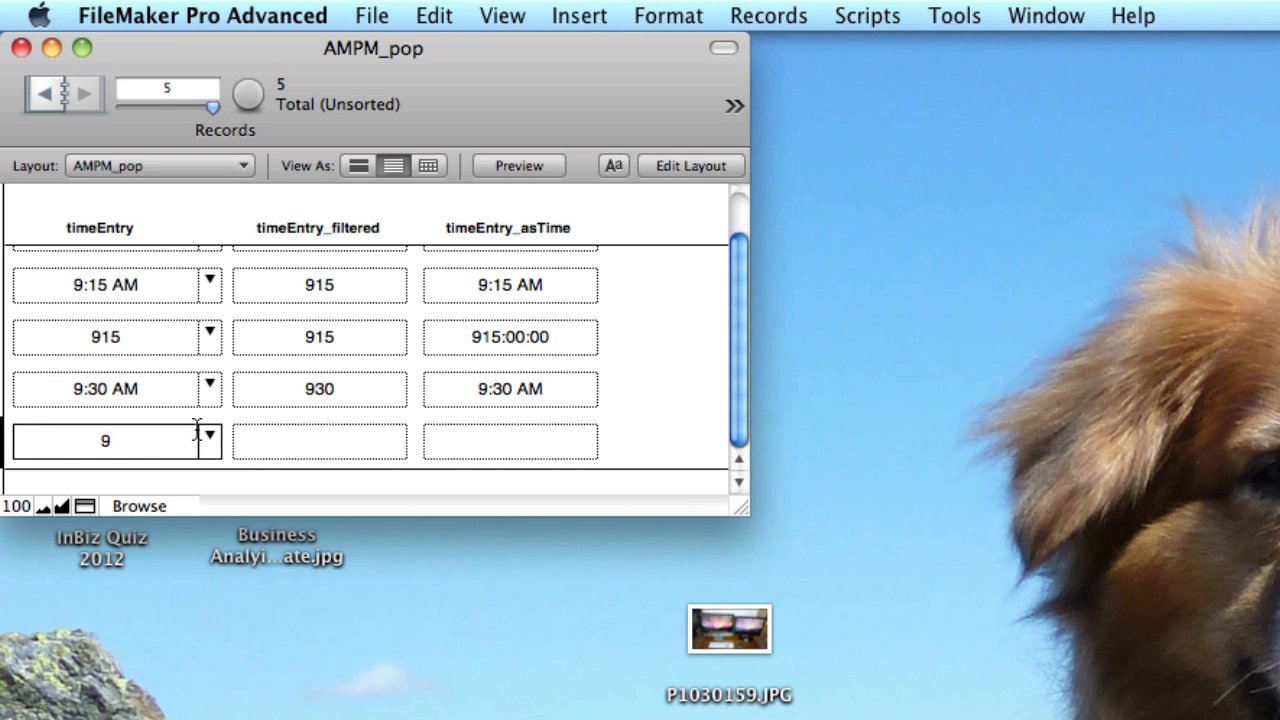
type("30")
left_click(652, 426)
left_click(212, 437)
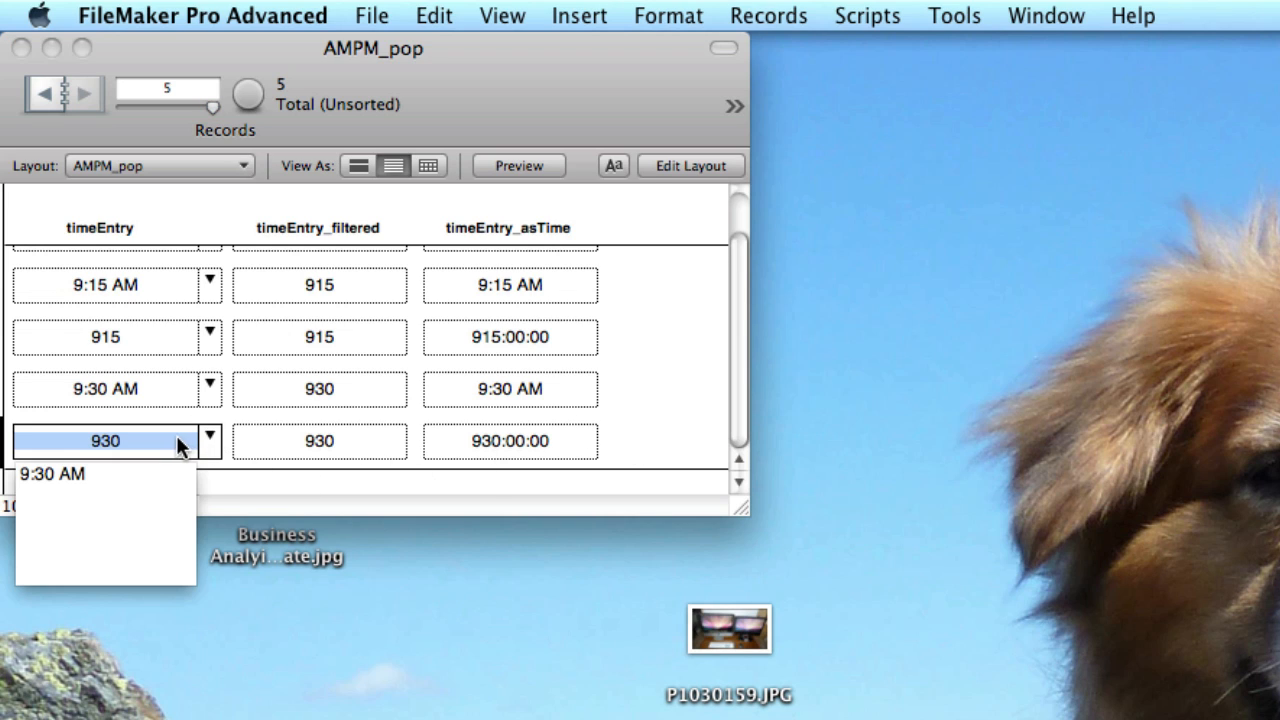
left_click(170, 437)
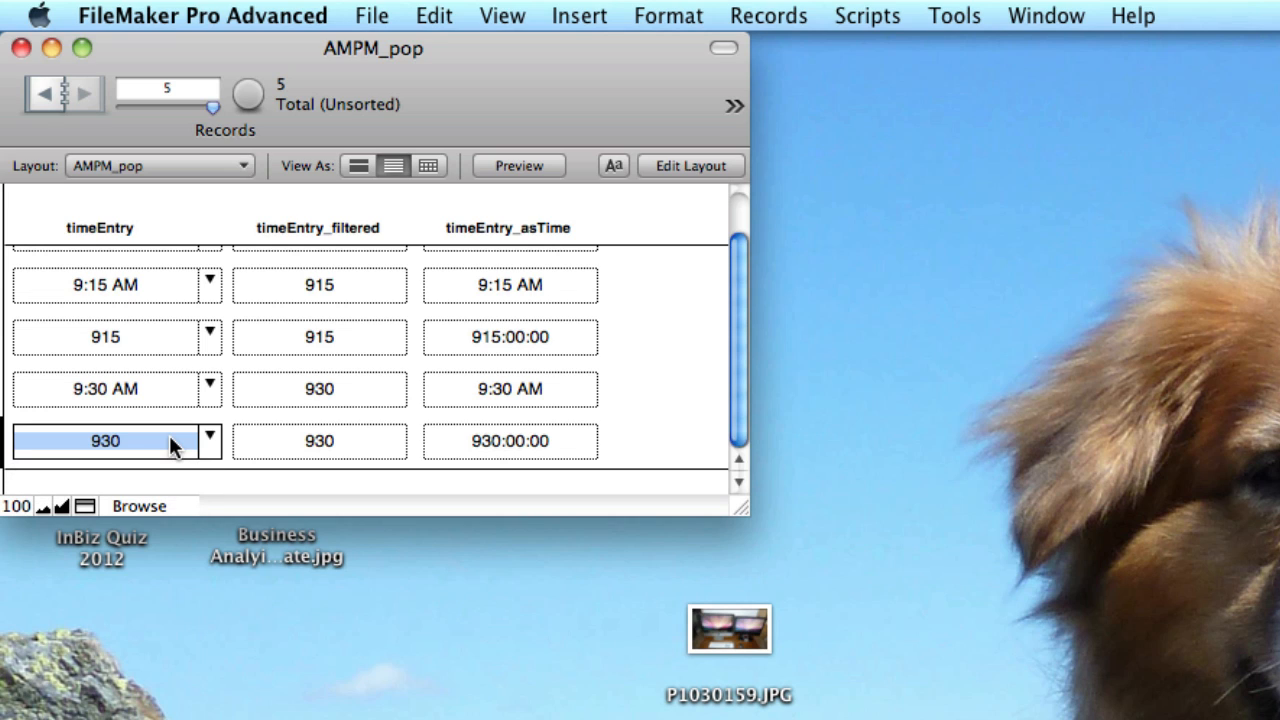